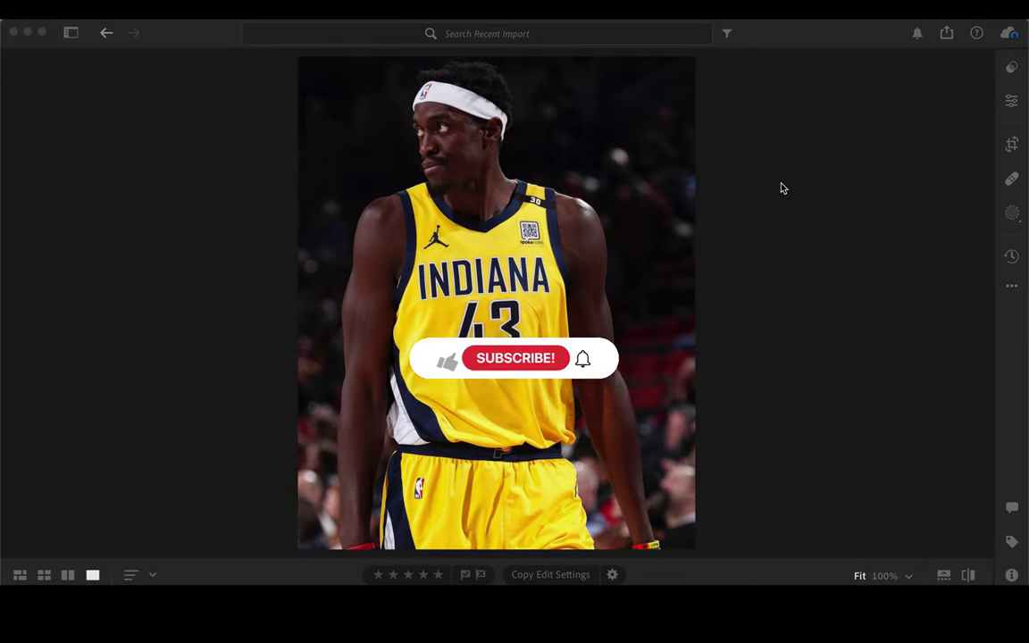
- Show the Recommended presets for the basketball photo and browse the grid and style filters
click(1014, 67)
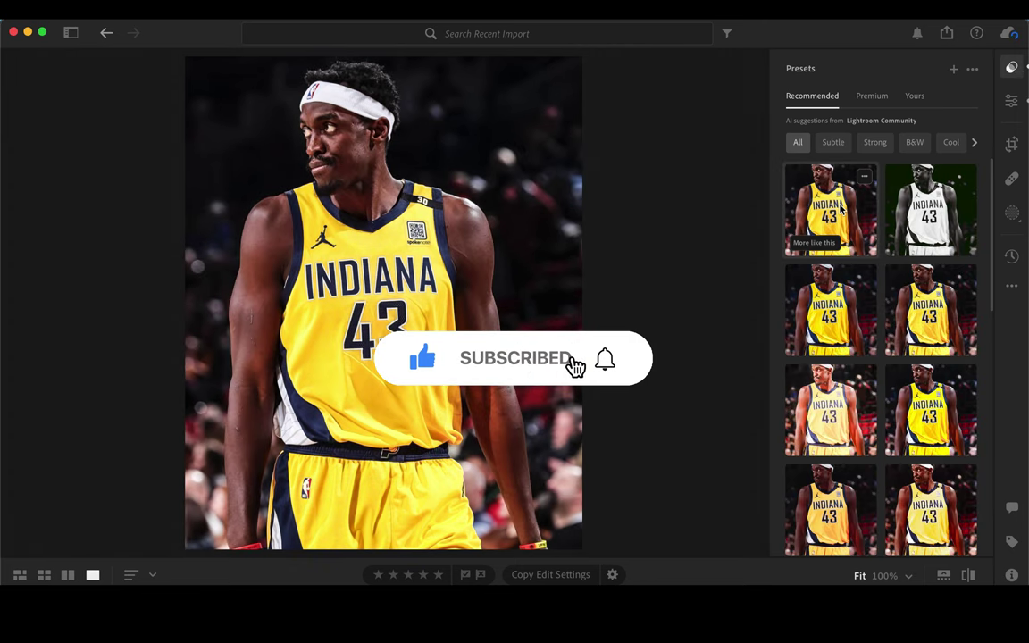
scroll(918, 310, down, 3)
scroll(917, 310, down, 3)
scroll(917, 310, down, 3)
scroll(918, 310, down, 3)
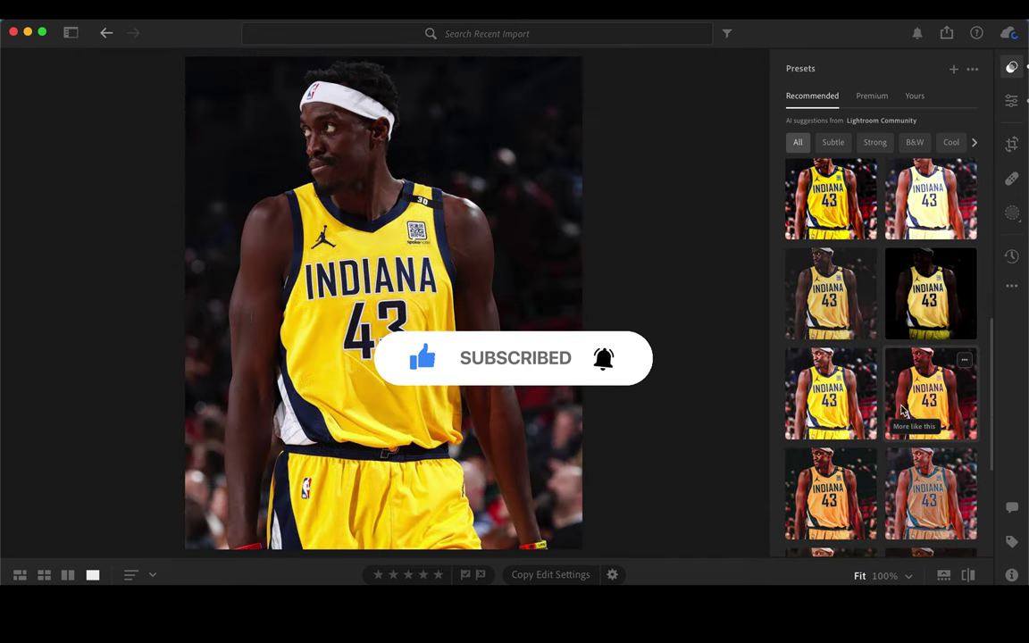
scroll(918, 357, down, 3)
scroll(947, 143, right, 2)
scroll(943, 143, right, 2)
scroll(938, 148, right, 2)
- Narrow the recommendations to Cinematic presets, review them, then show your own saved presets
click(936, 152)
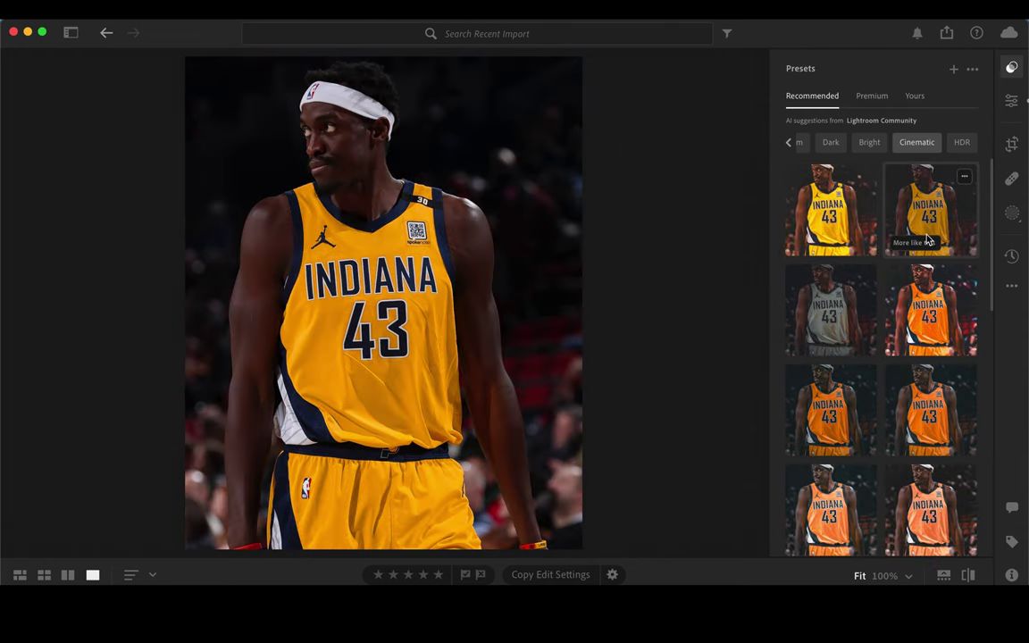
scroll(938, 413, down, 5)
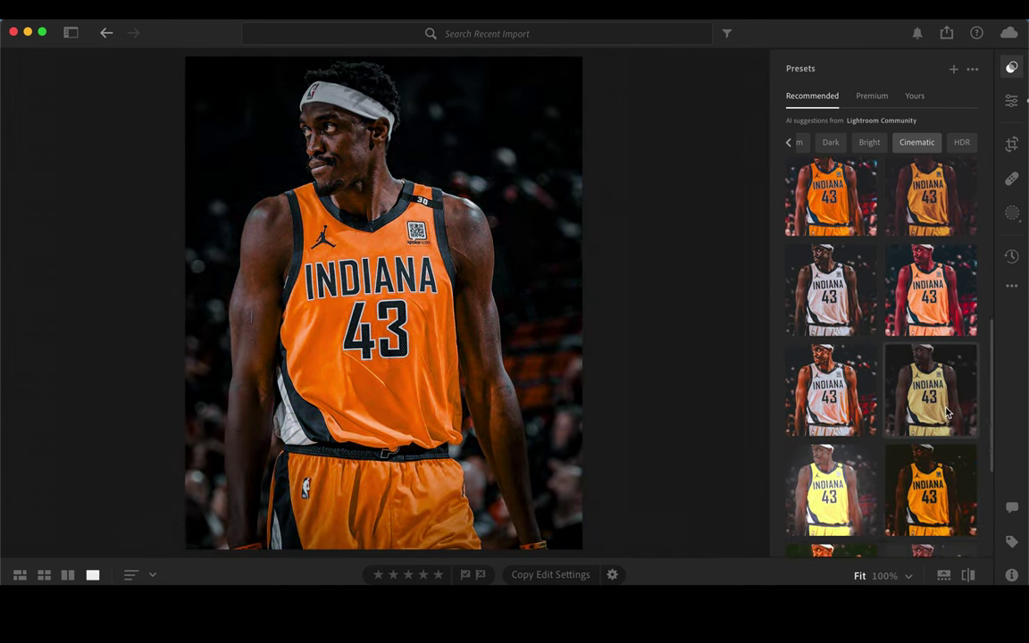
scroll(943, 411, down, 1)
scroll(938, 402, down, 2)
scroll(933, 393, down, 1)
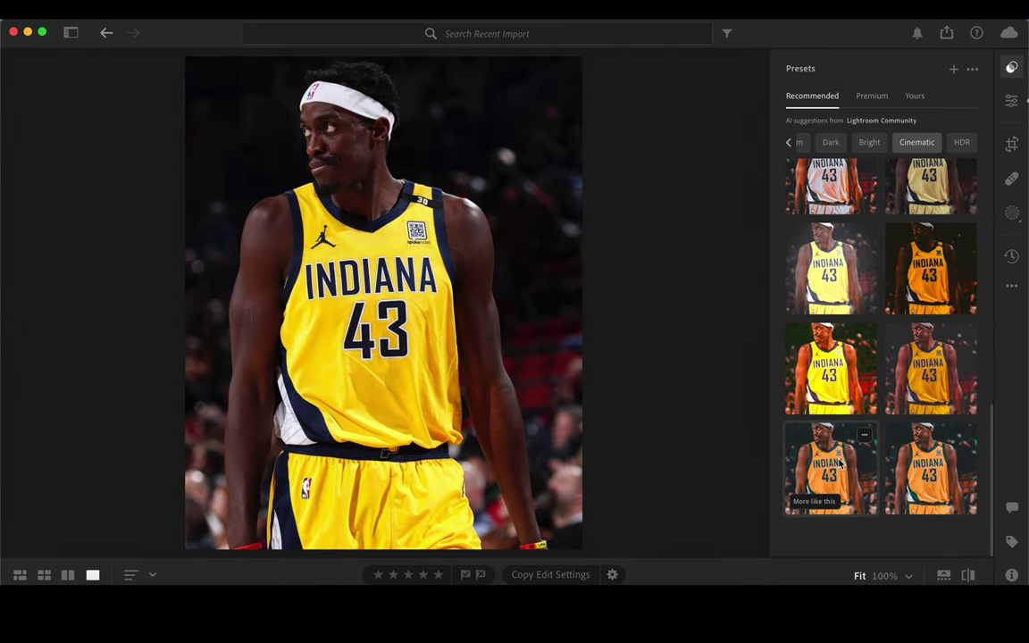
click(917, 99)
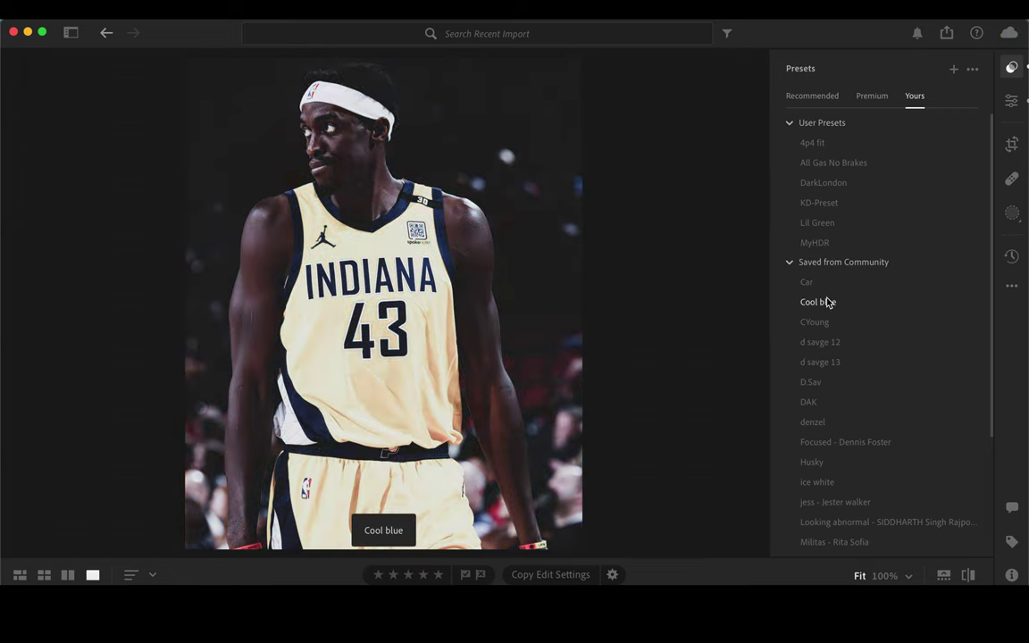
- Apply the 'd savge 13' preset from Saved from Community
click(830, 363)
- Lower the preset strength to 92 and duplicate the photo onto a new Photoshop layer
drag(890, 396, 883, 398)
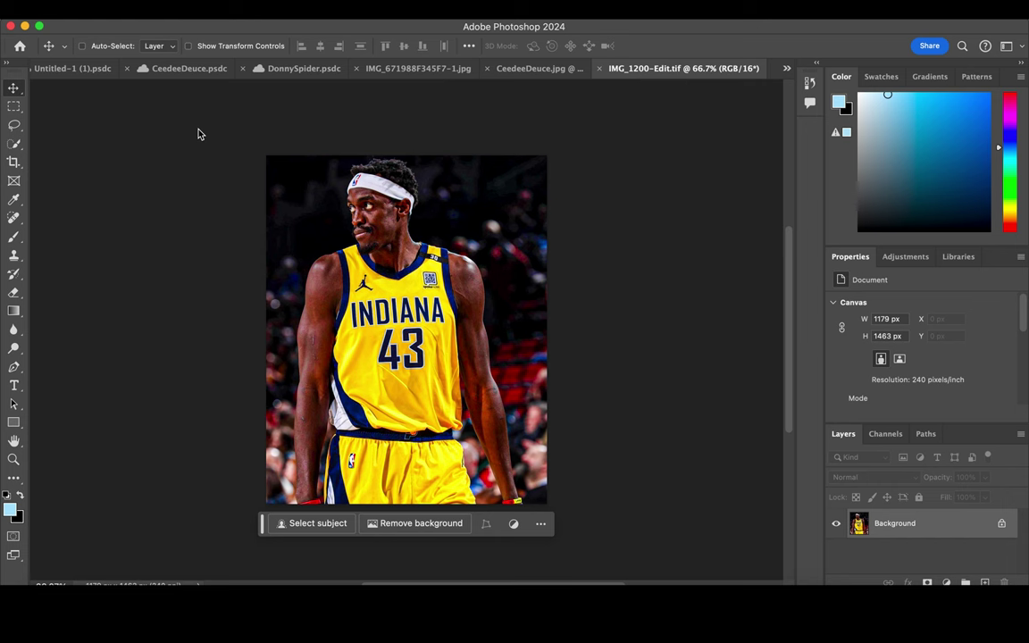
key(ctrl+j)
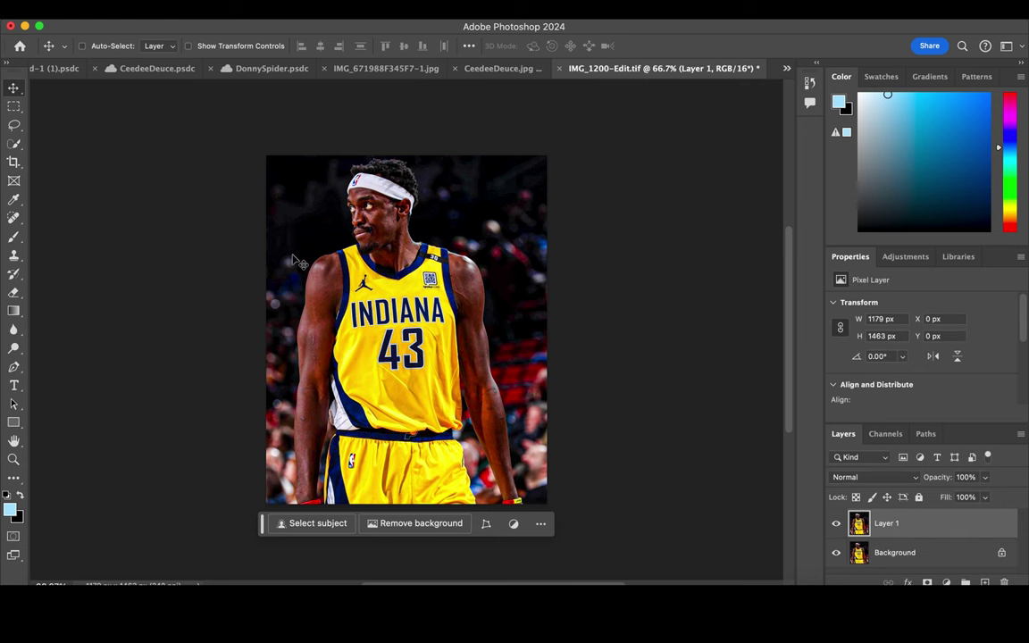
key(ctrl+plus)
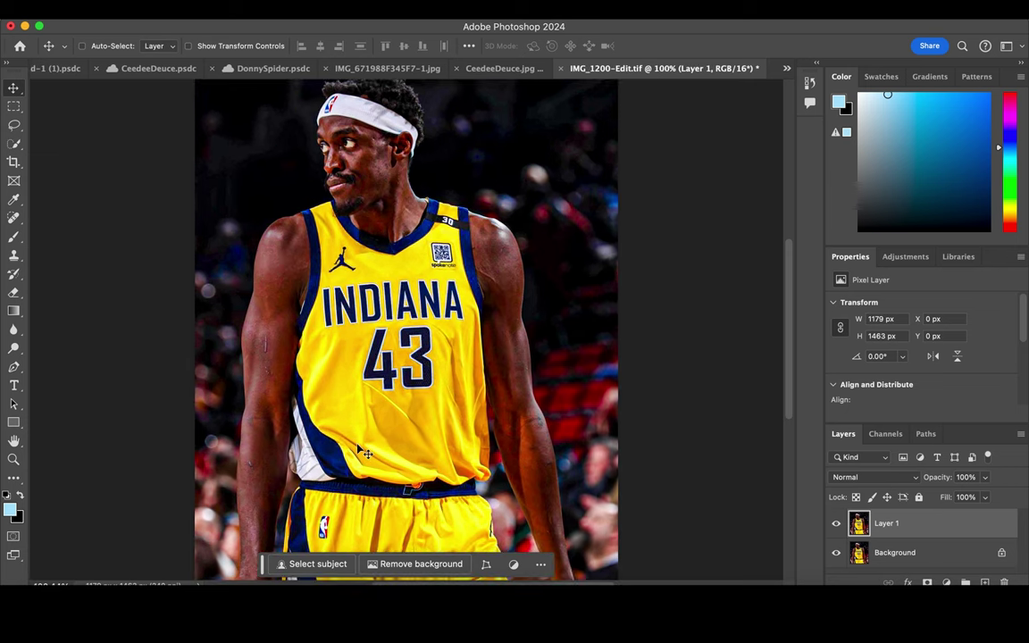
scroll(397, 326, down, 2)
scroll(404, 329, up, 1)
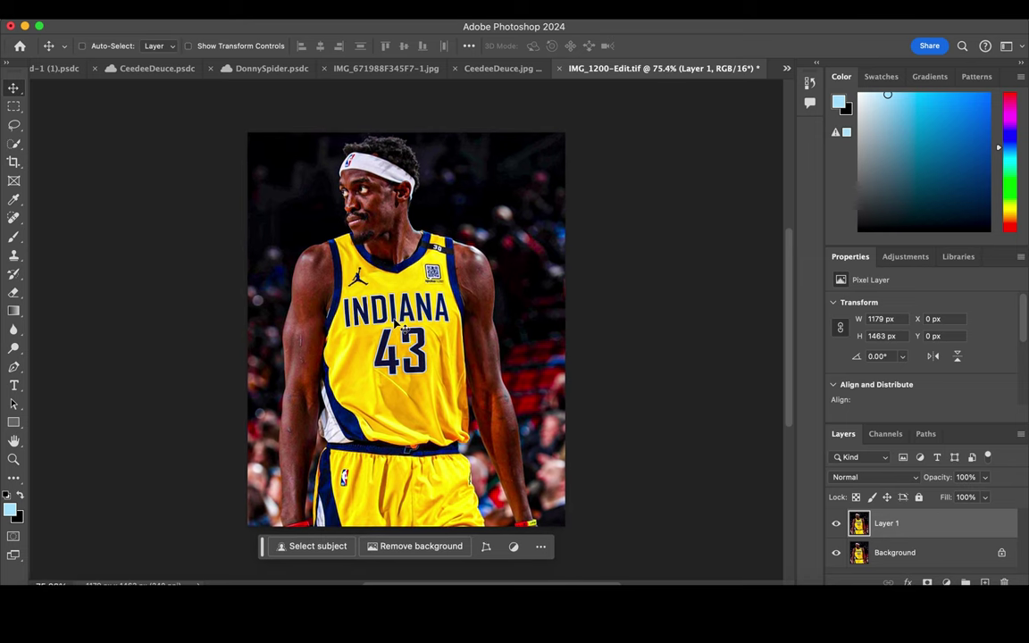
- Mask the duplicate layer to the player using Select Subject
click(331, 556)
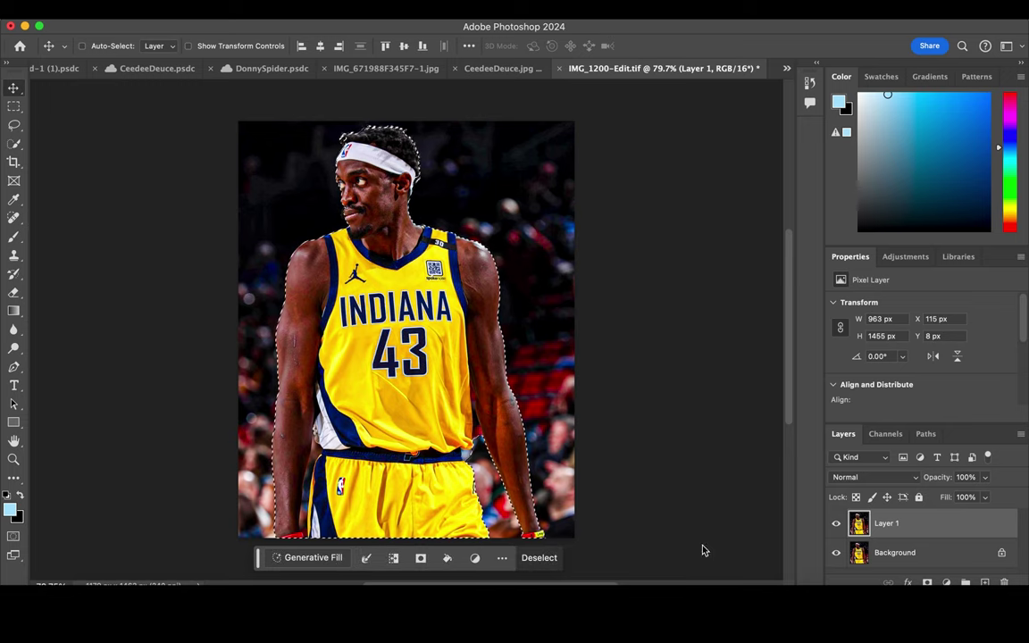
click(925, 582)
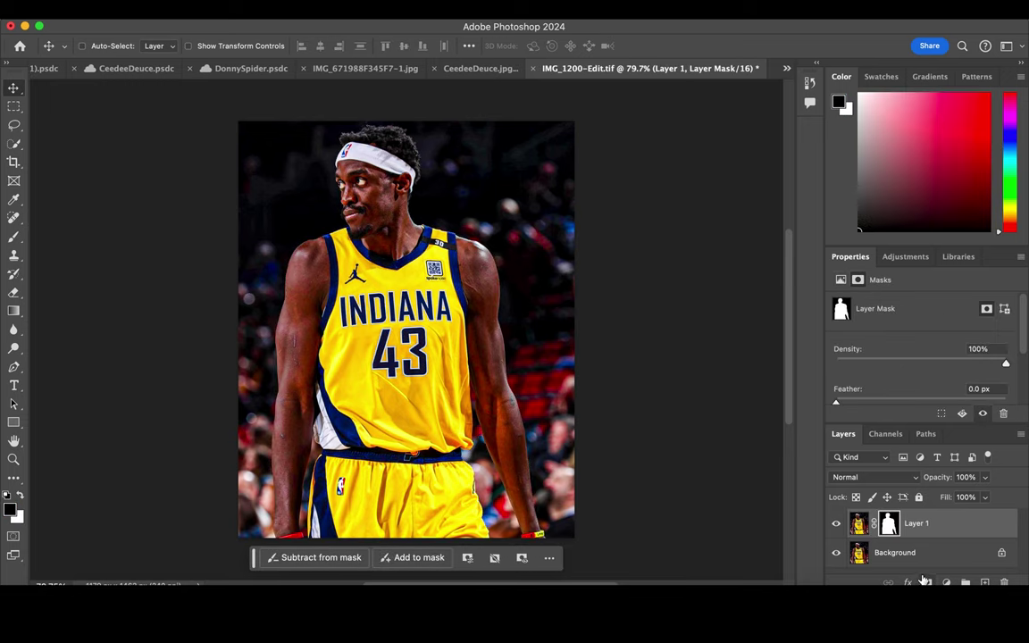
click(896, 552)
click(946, 582)
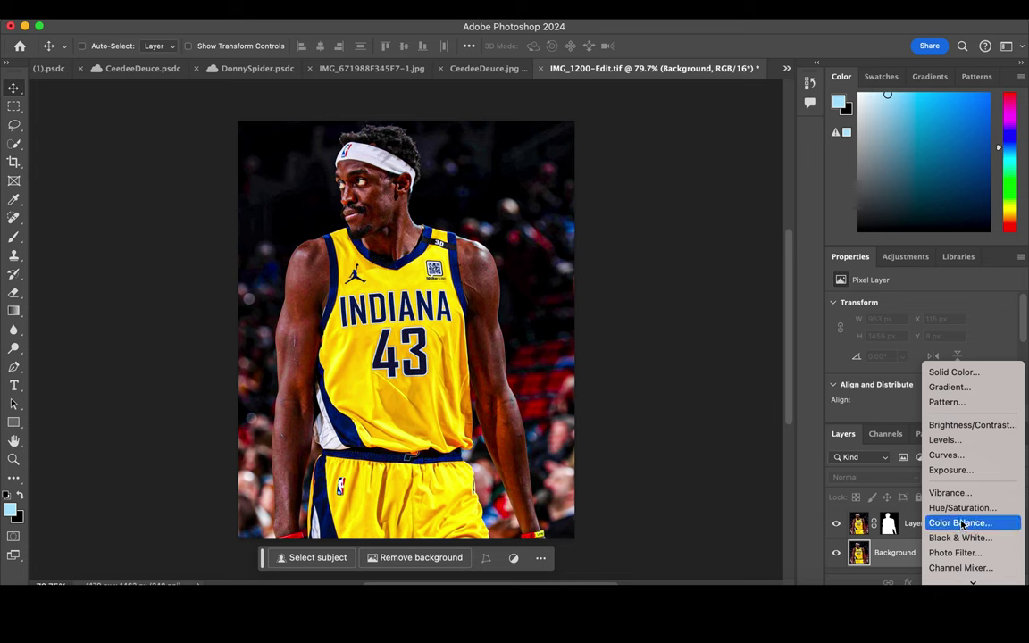
- Add a Gradient fill layer and set its left stop to dark navy sampled from the jersey
click(947, 387)
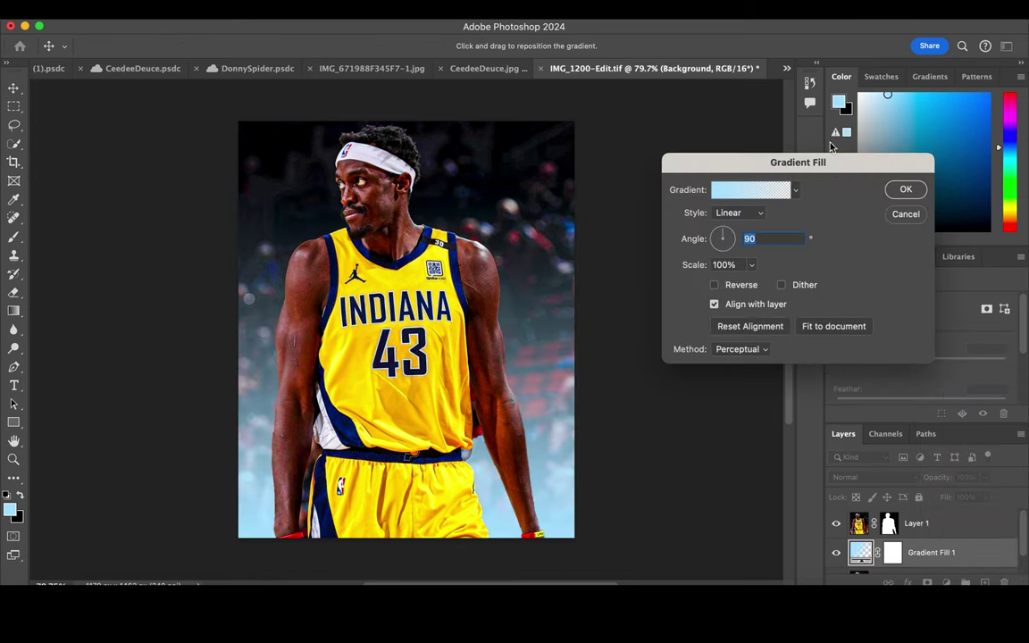
click(745, 191)
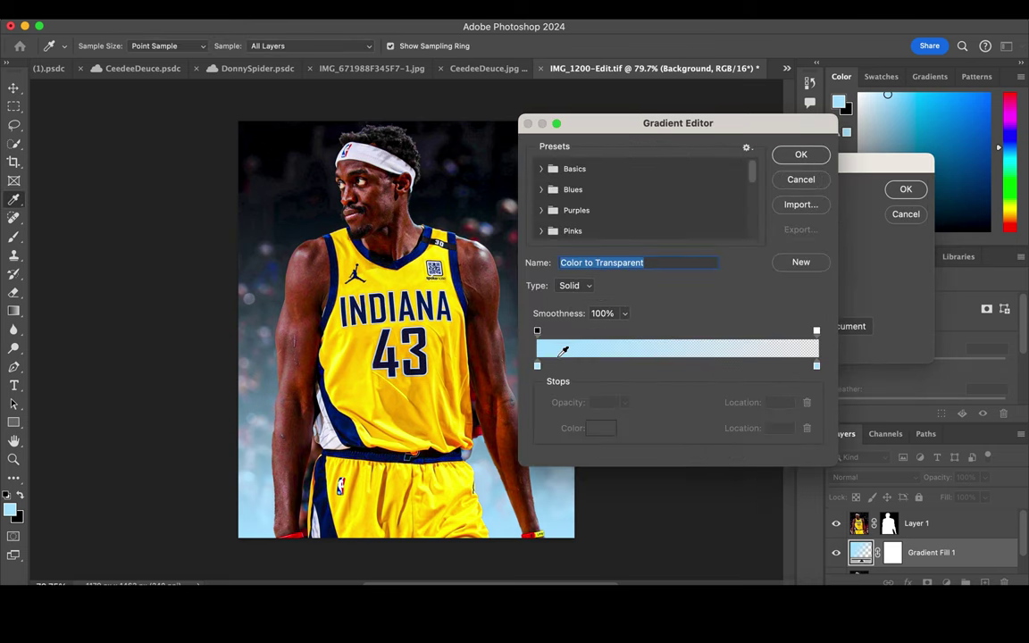
click(537, 365)
click(601, 428)
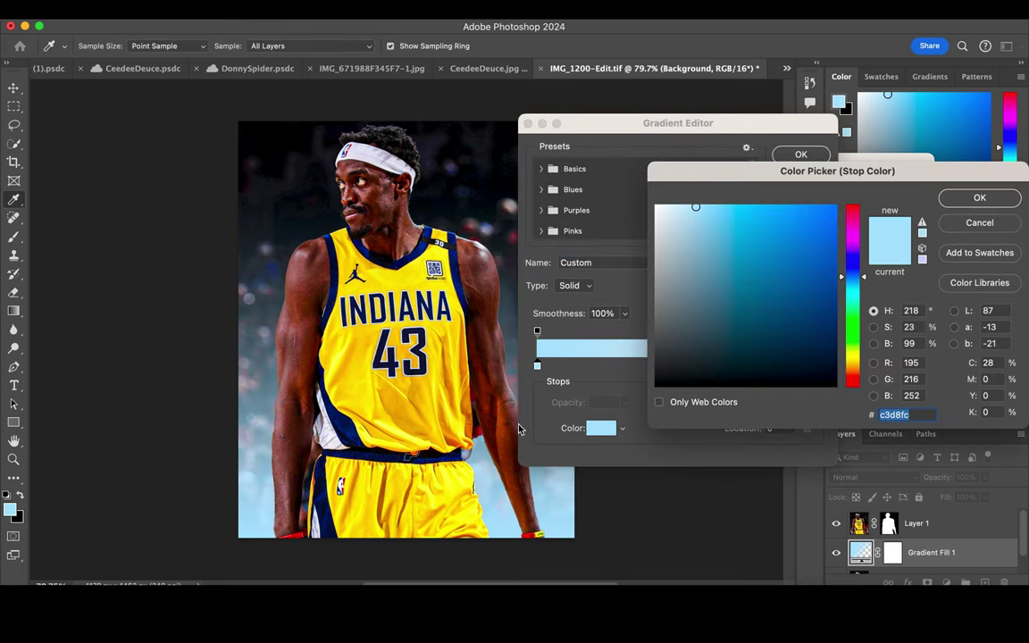
click(356, 426)
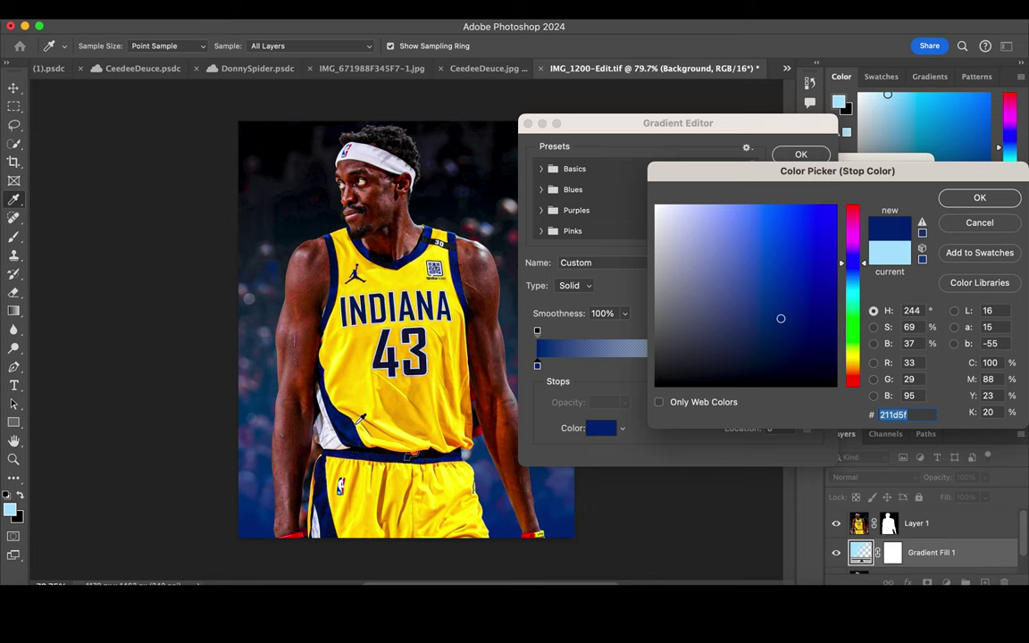
click(353, 380)
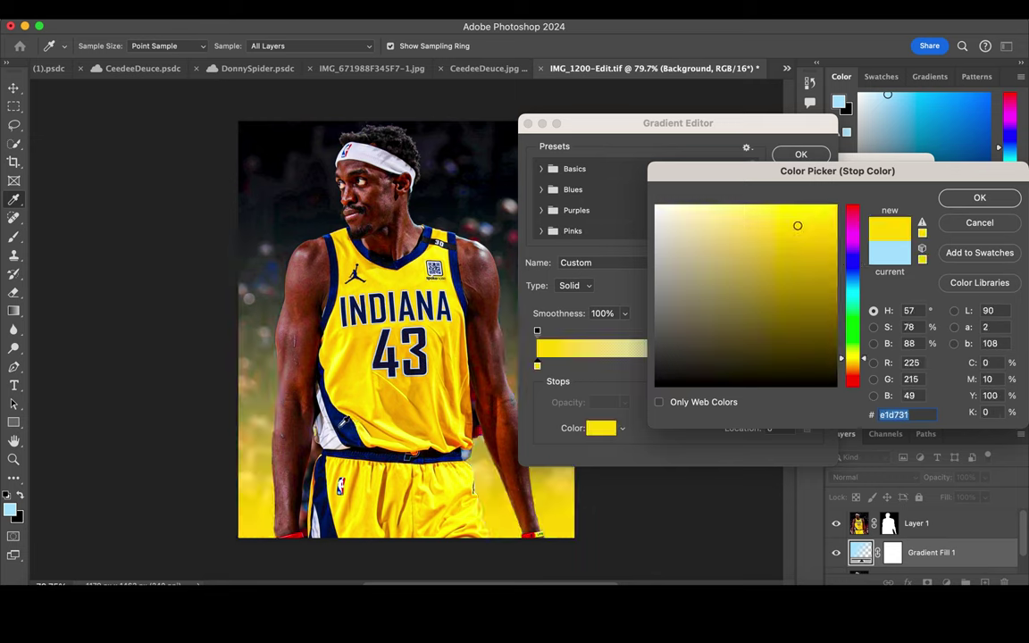
click(313, 383)
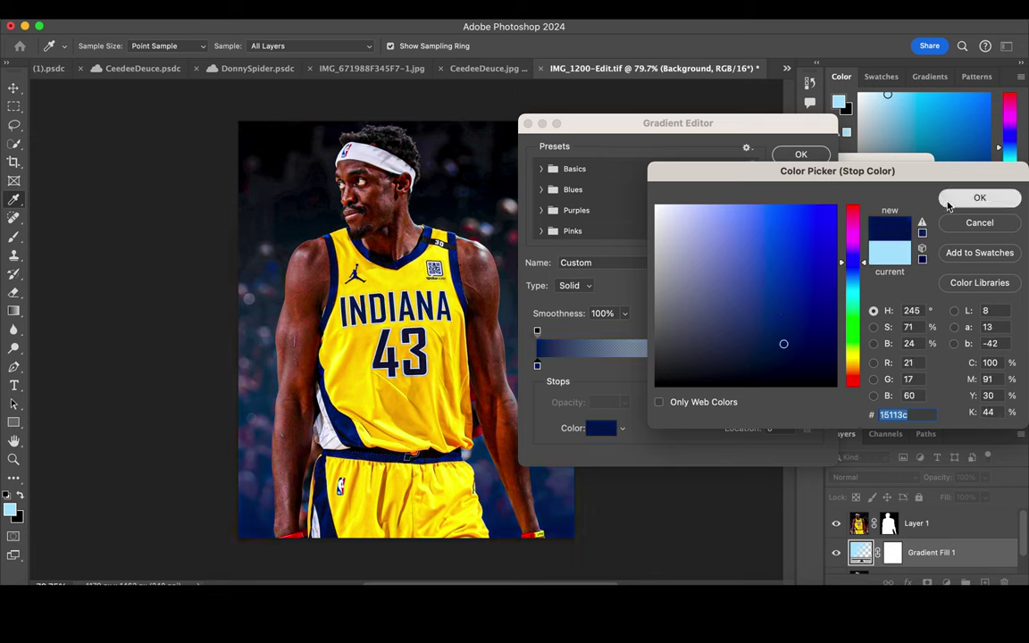
click(980, 197)
- Set the right gradient stop to dark navy from the image and apply the fill
click(816, 367)
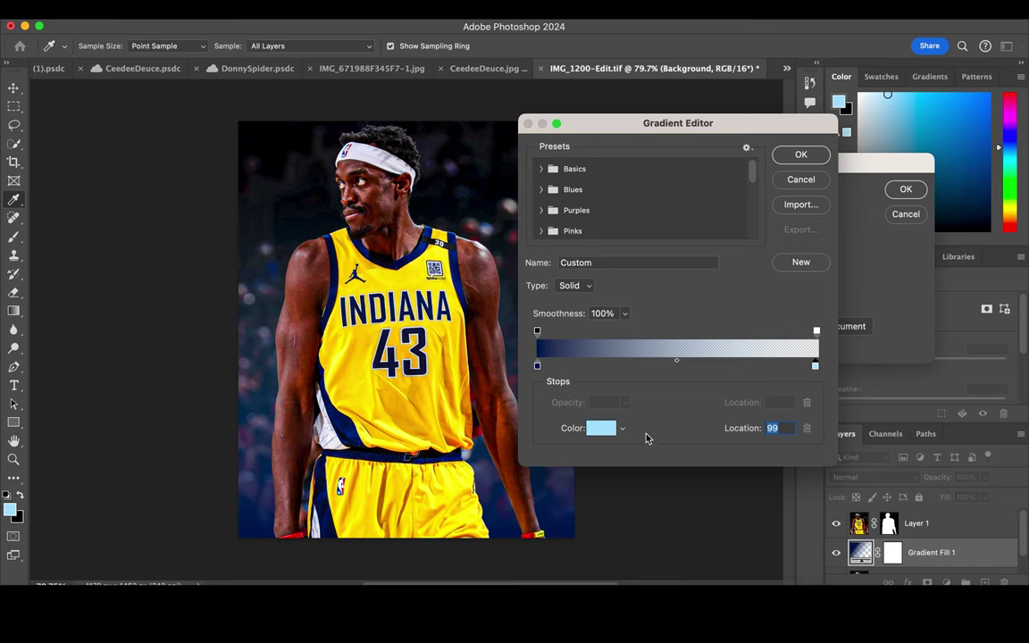
click(604, 429)
click(462, 474)
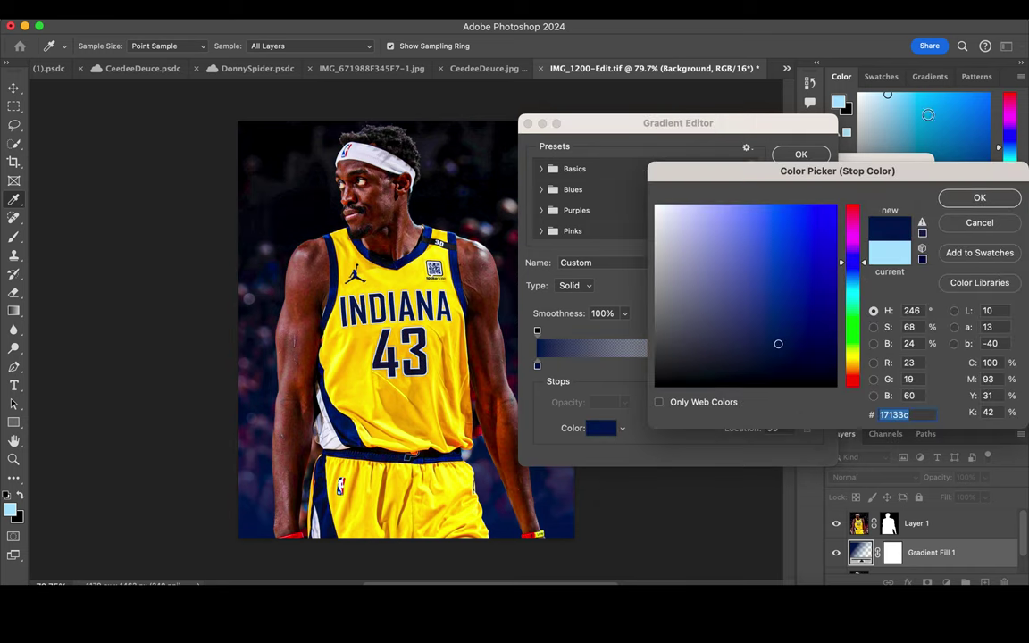
click(980, 197)
click(800, 154)
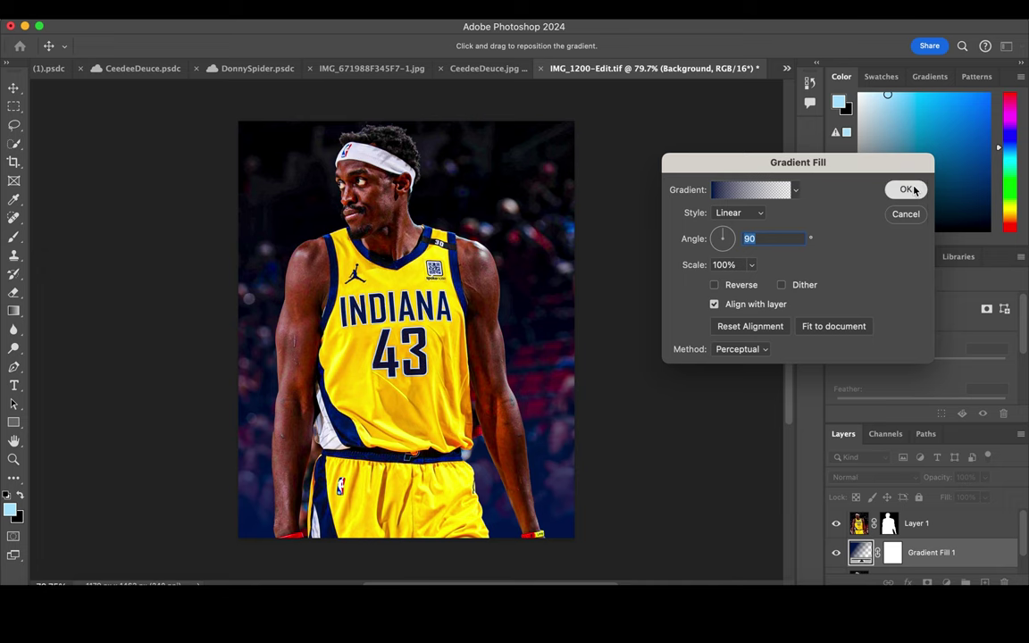
click(904, 188)
click(891, 525)
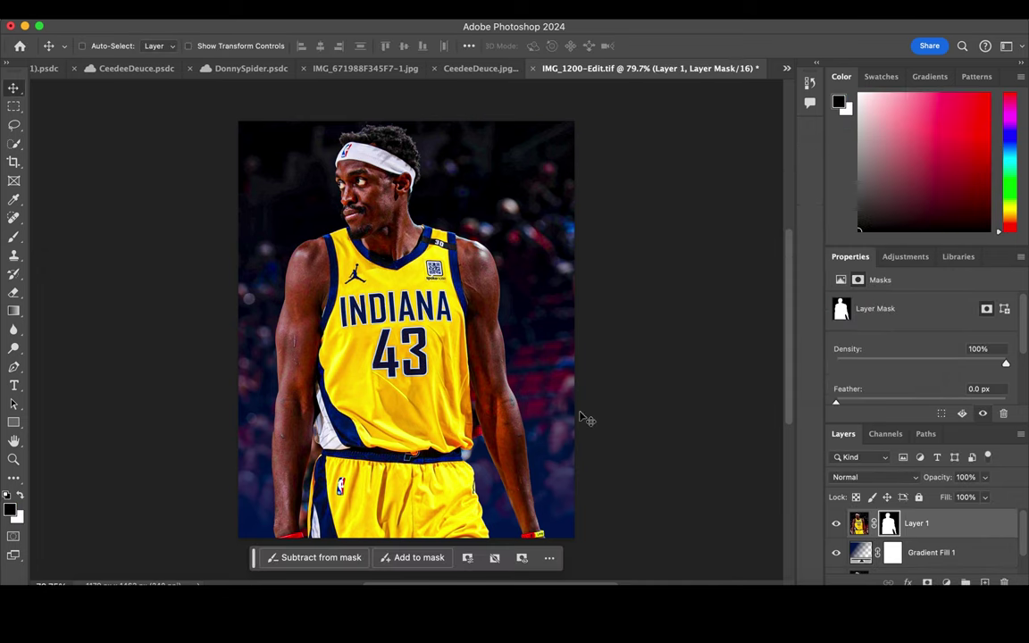
- Set up a soft round 20 px brush and zoom in on the jersey
click(14, 237)
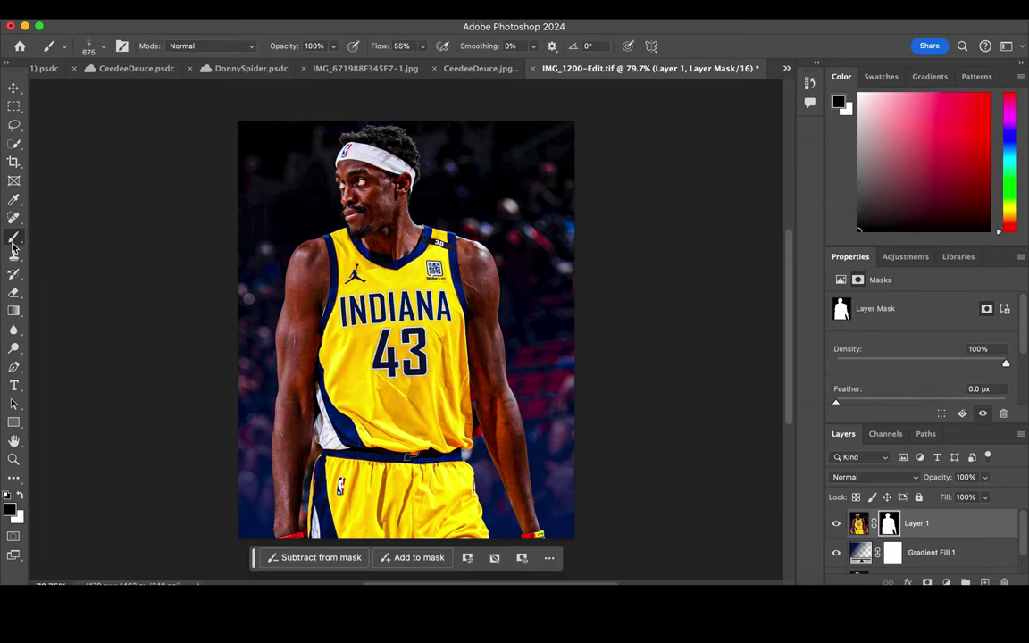
click(102, 47)
click(57, 182)
drag(96, 93, 88, 92)
key(Return)
scroll(294, 357, up, 2)
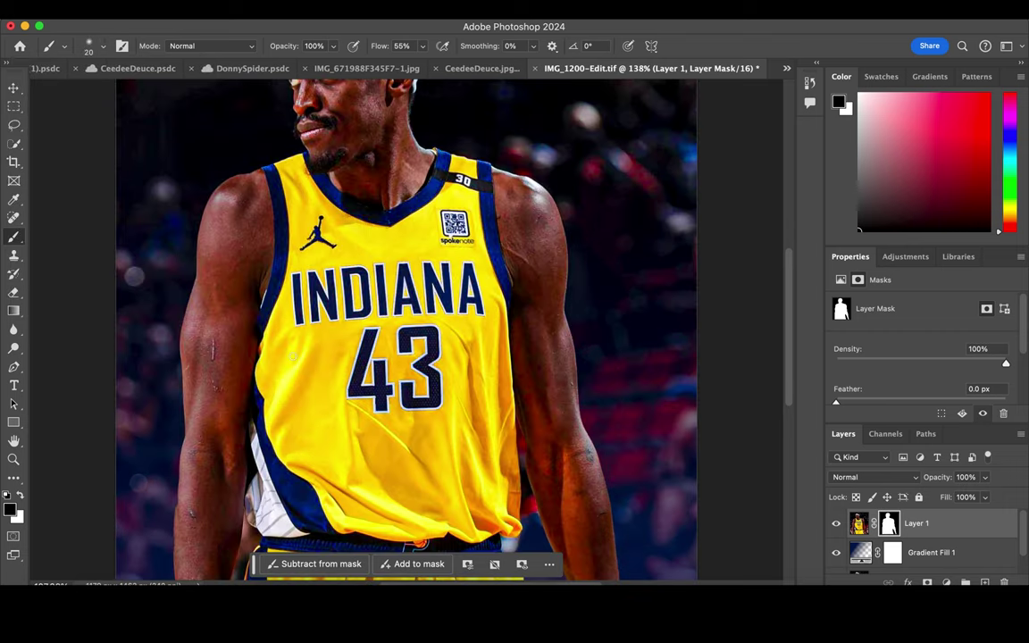
scroll(292, 357, up, 2)
scroll(293, 356, up, 2)
scroll(292, 356, down, 3)
scroll(292, 356, left, 2)
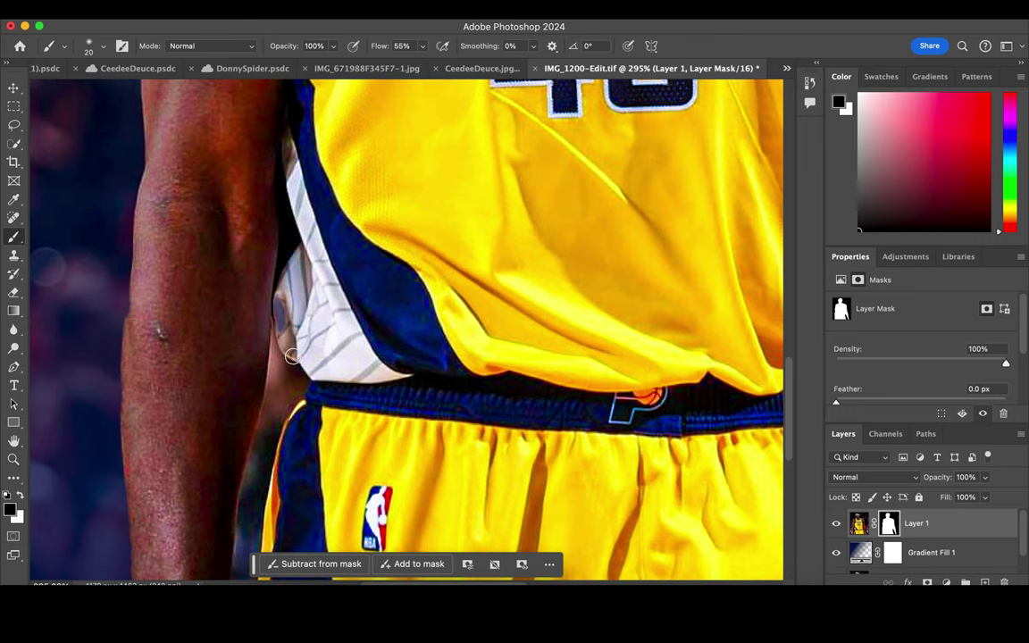
- Paint the mask along the white jersey panel and the shorts' left edge
click(21, 497)
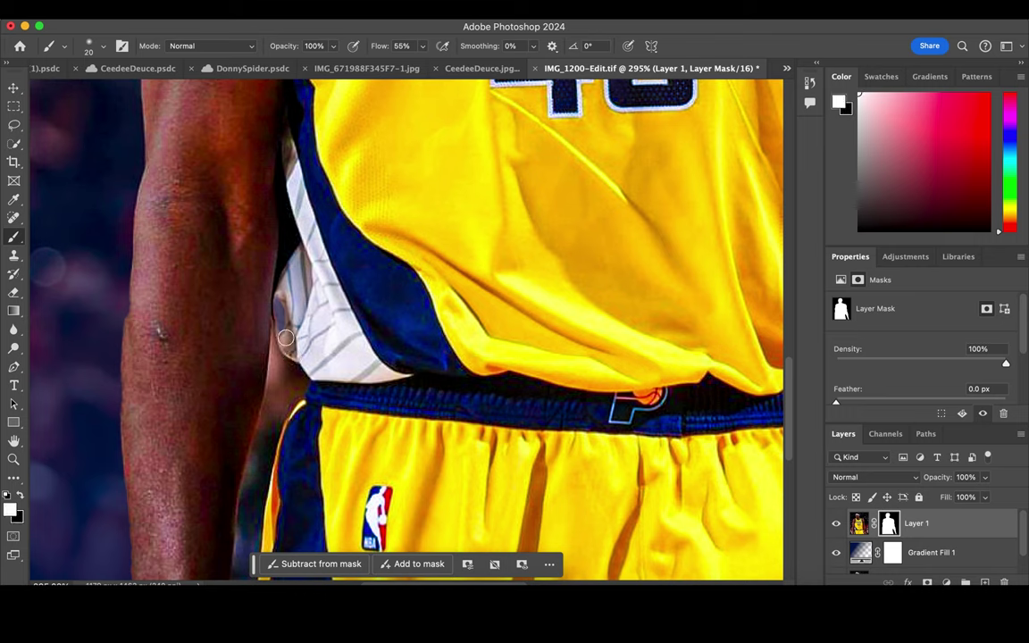
drag(279, 284, 284, 327)
click(22, 498)
mouse_move(284, 391)
mouse_down()
mouse_move(288, 366)
mouse_move(275, 398)
mouse_move(300, 392)
mouse_move(258, 482)
mouse_up()
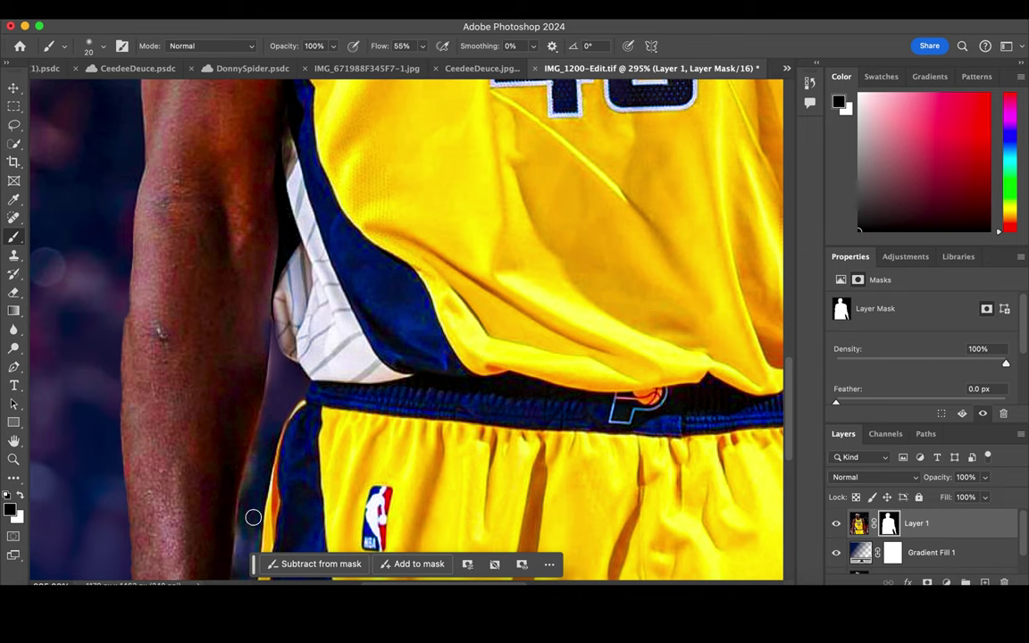
drag(253, 517, 272, 418)
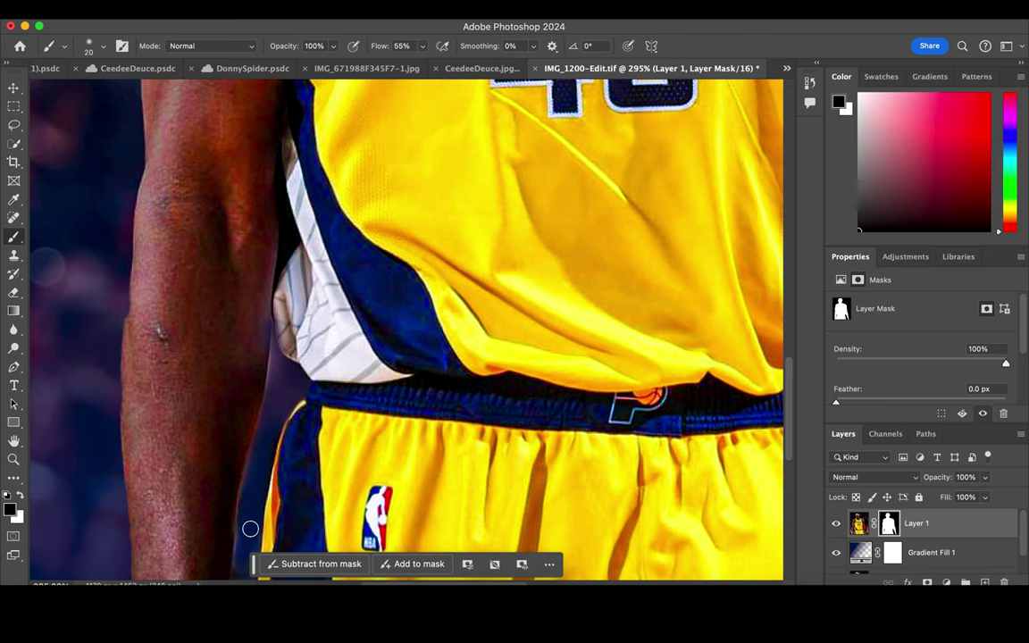
- Mask out the reddish fringe down the left arm toward the wristband
scroll(250, 529, down, 5)
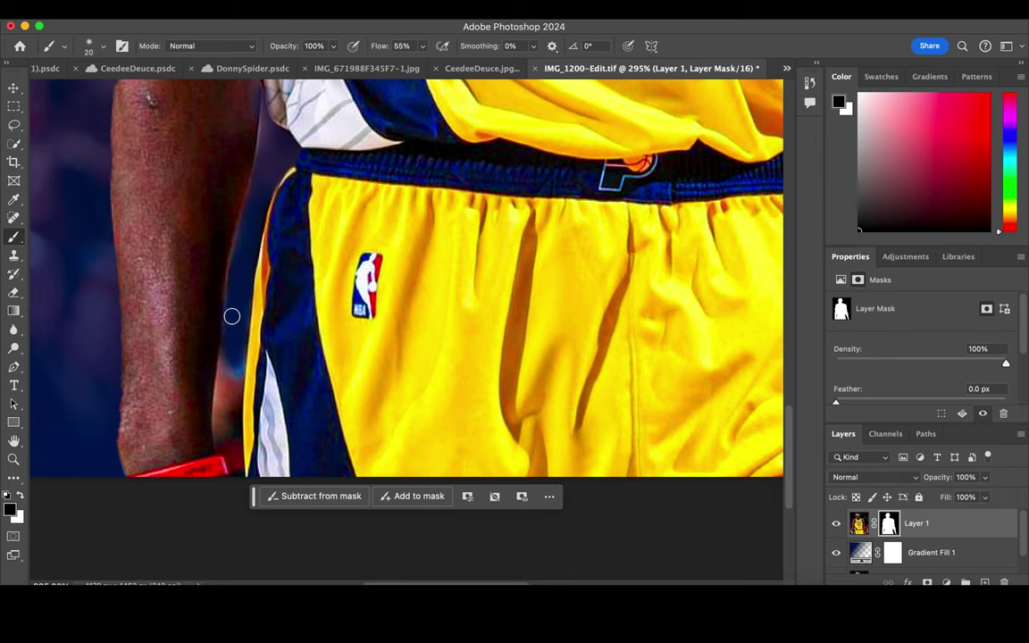
drag(222, 381, 225, 432)
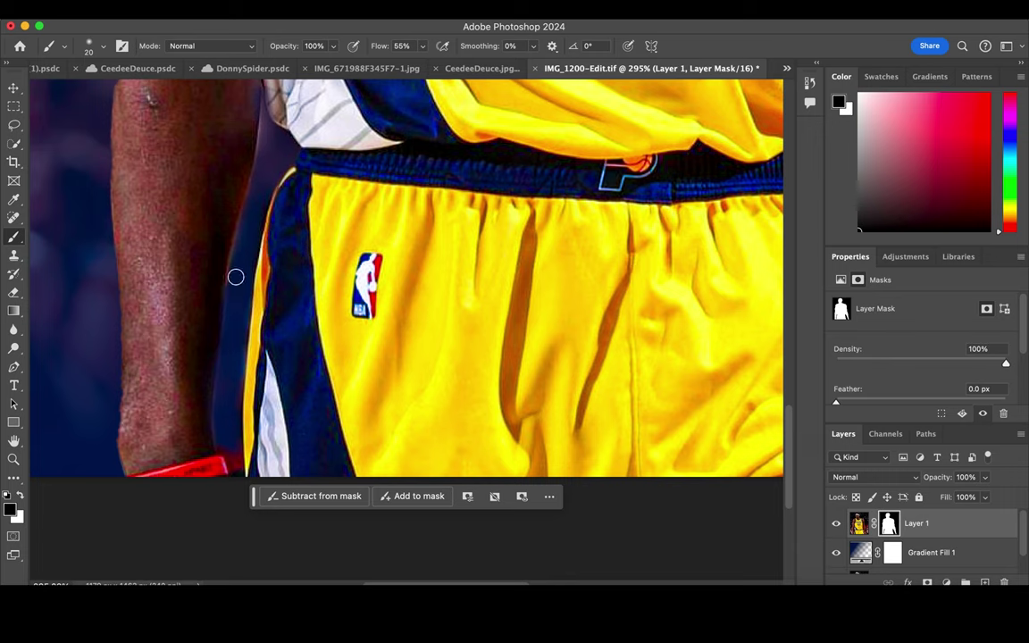
drag(245, 280, 227, 440)
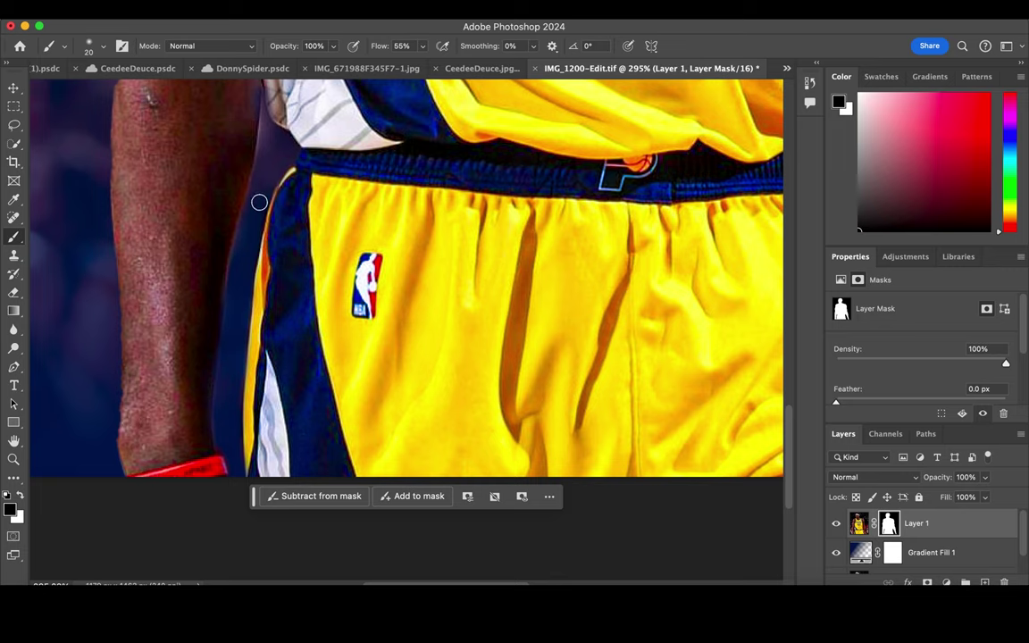
click(21, 497)
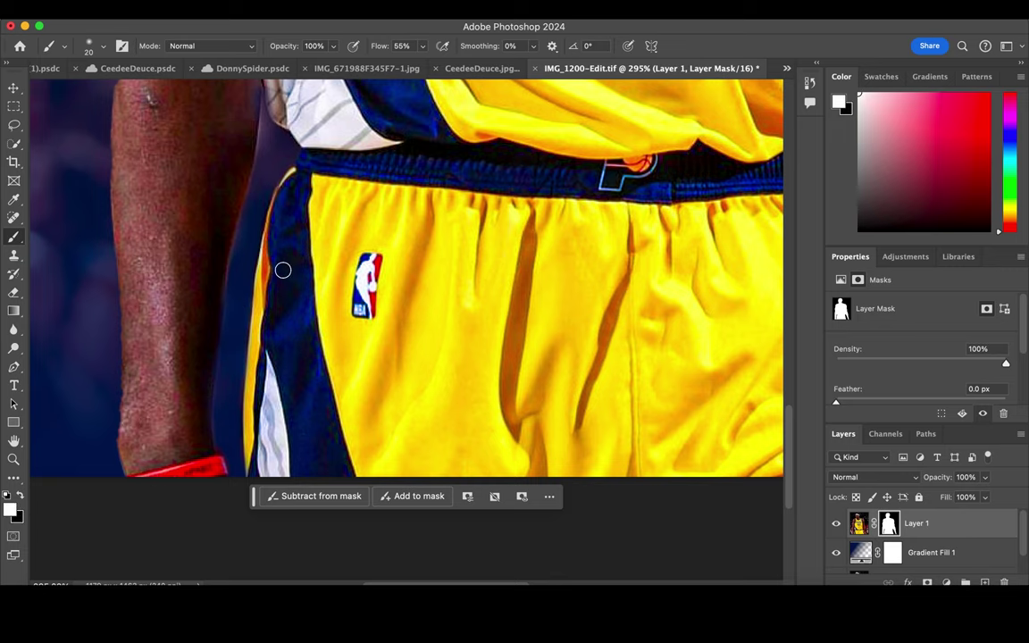
scroll(237, 153, up, 1)
scroll(249, 161, up, 2)
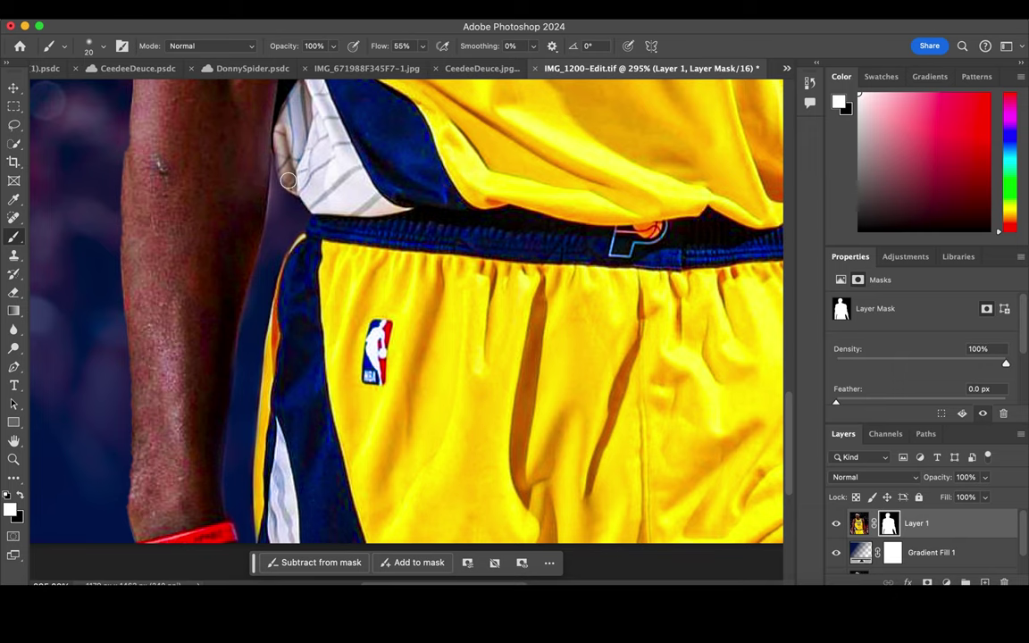
scroll(281, 147, right, 1)
- Paint black on the mask to remove the reddish fringe between jersey and right arm
scroll(283, 135, right, 5)
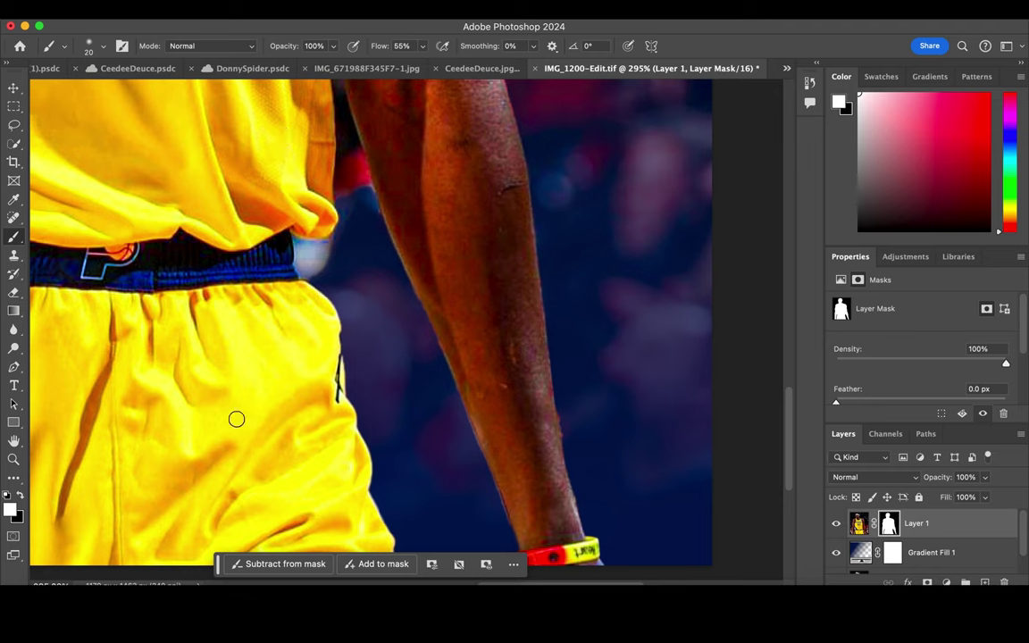
key(x)
scroll(414, 395, up, 2)
scroll(393, 340, up, 2)
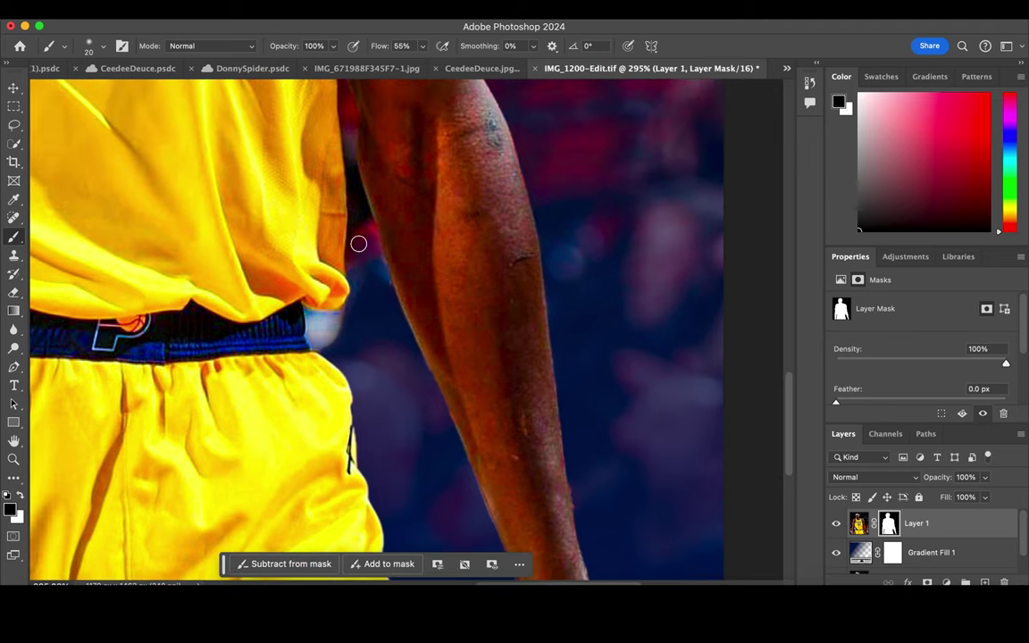
drag(361, 236, 354, 168)
scroll(352, 129, up, 3)
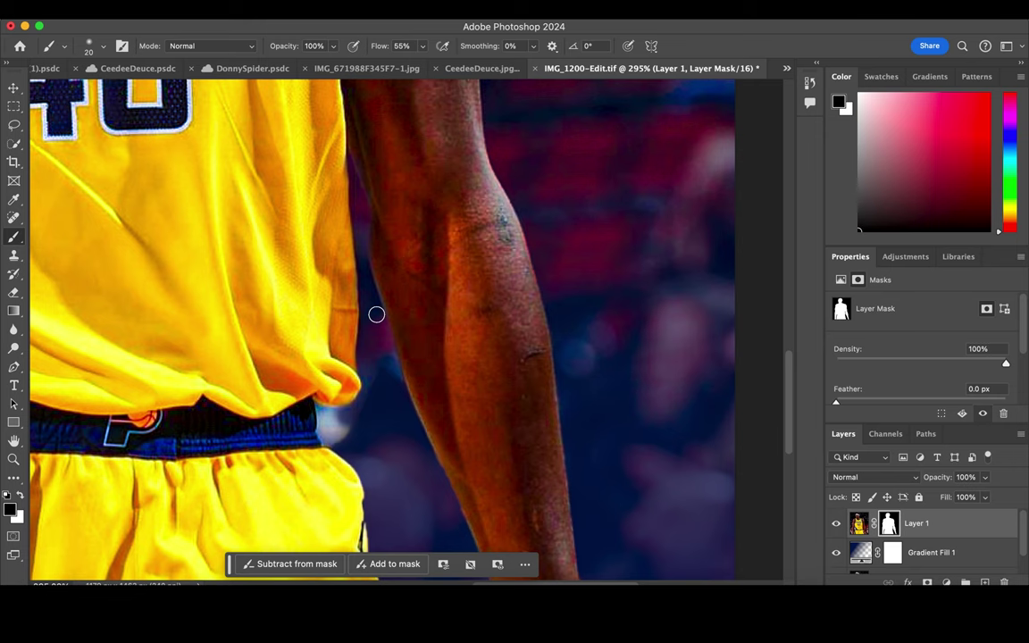
scroll(376, 314, up, 3)
- Swap back to white and zoom out to view the whole image
click(20, 497)
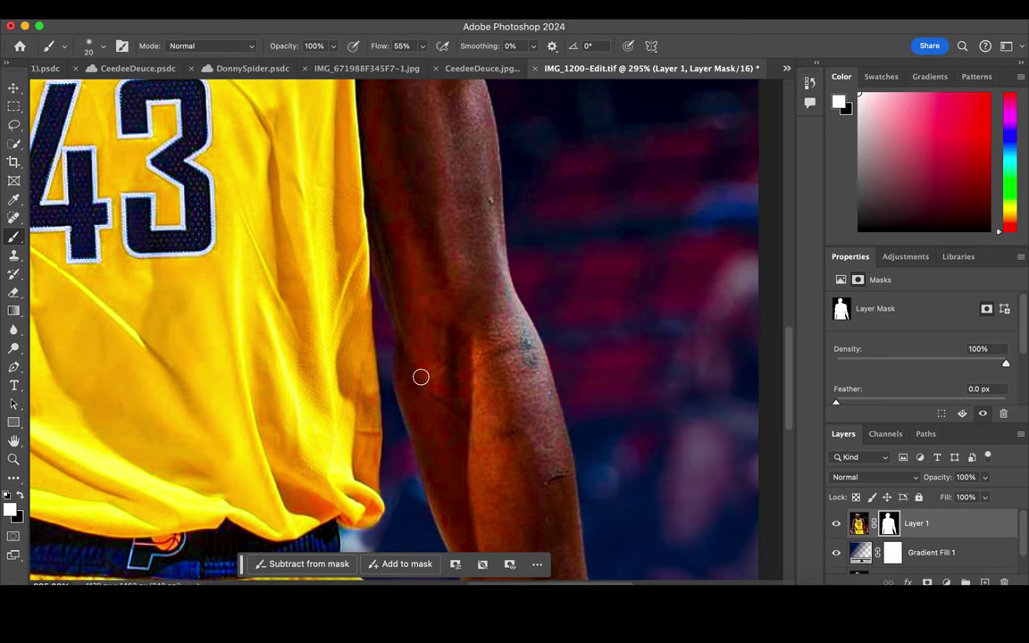
scroll(420, 377, down, 5)
scroll(421, 377, down, 3)
scroll(421, 377, down, 5)
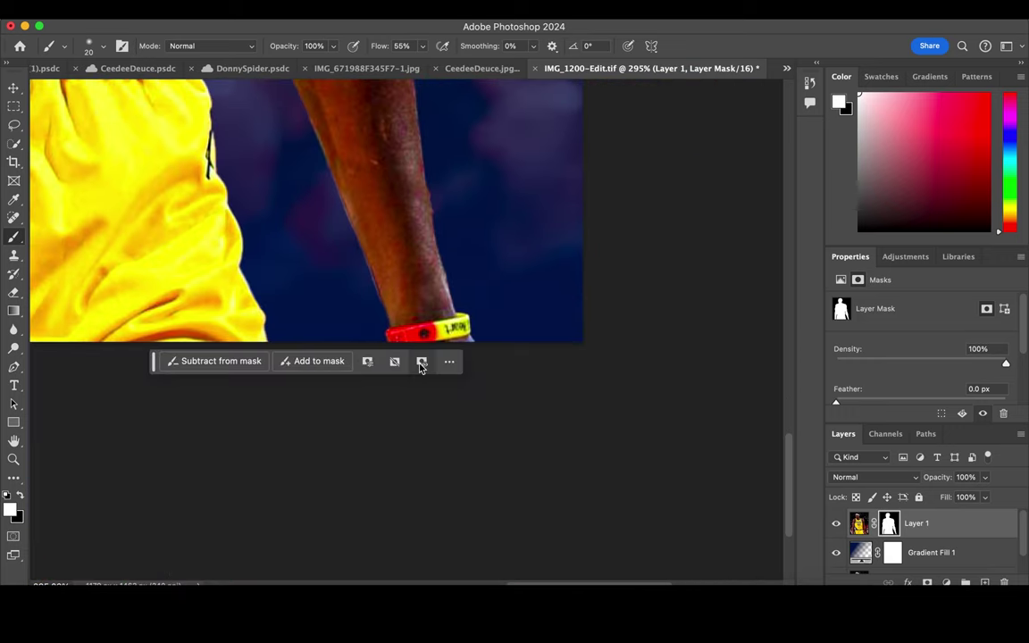
scroll(477, 199, down, 3)
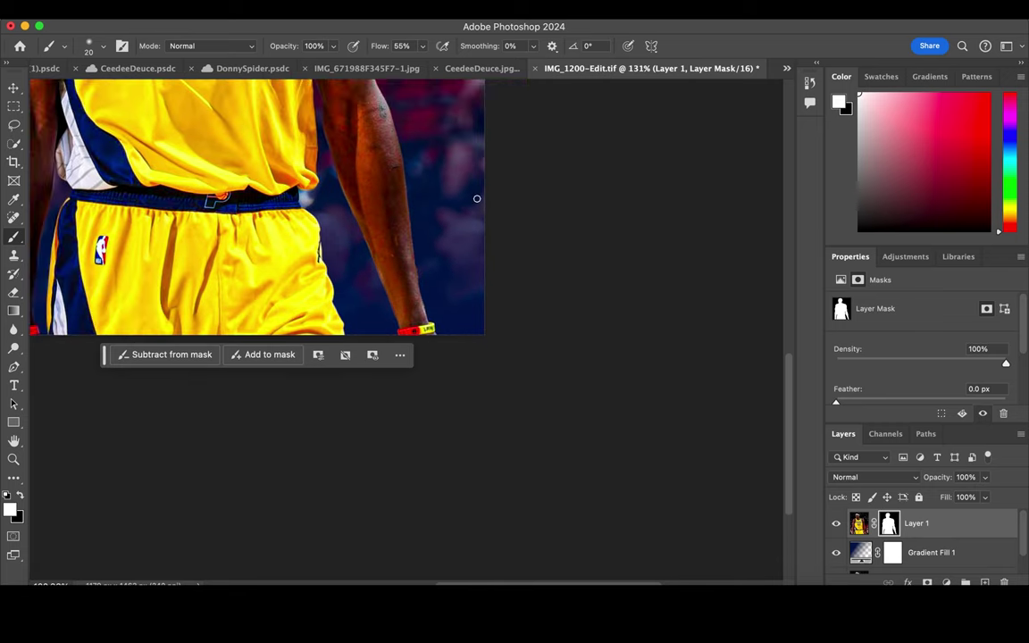
scroll(477, 198, down, 3)
scroll(477, 199, down, 3)
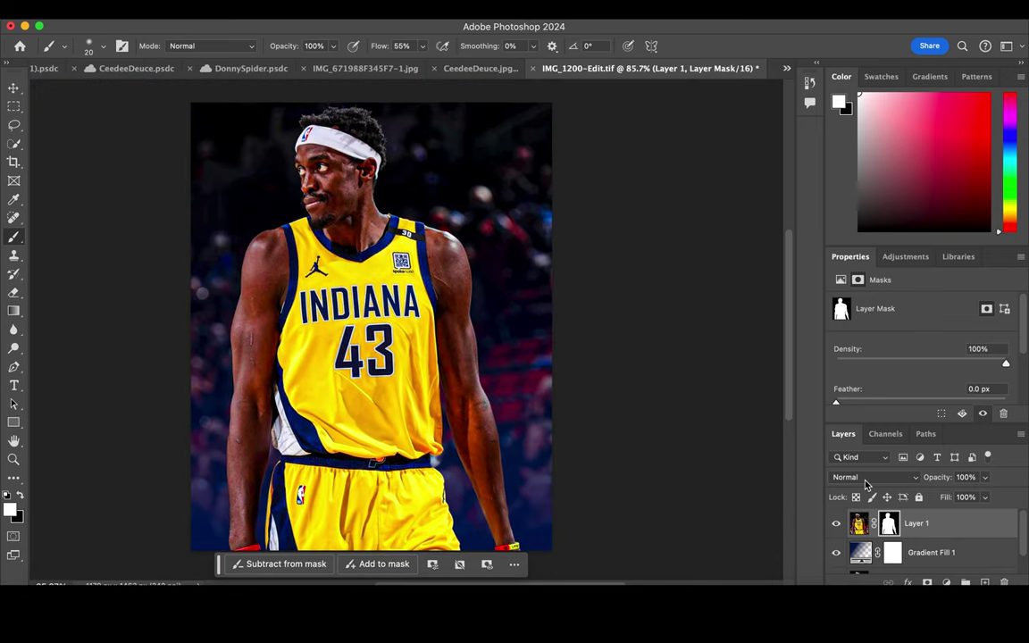
click(934, 553)
scroll(934, 554, down, 1)
- Add a Hue/Saturation adjustment layer with Saturation at -100 to desaturate the crowd
click(946, 582)
click(954, 506)
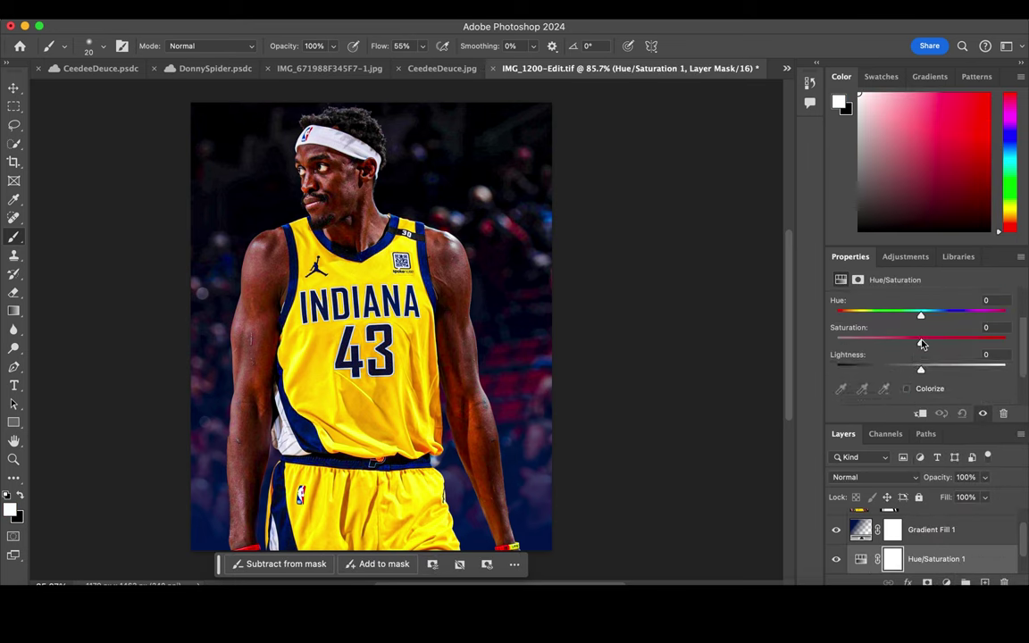
drag(920, 344, 848, 348)
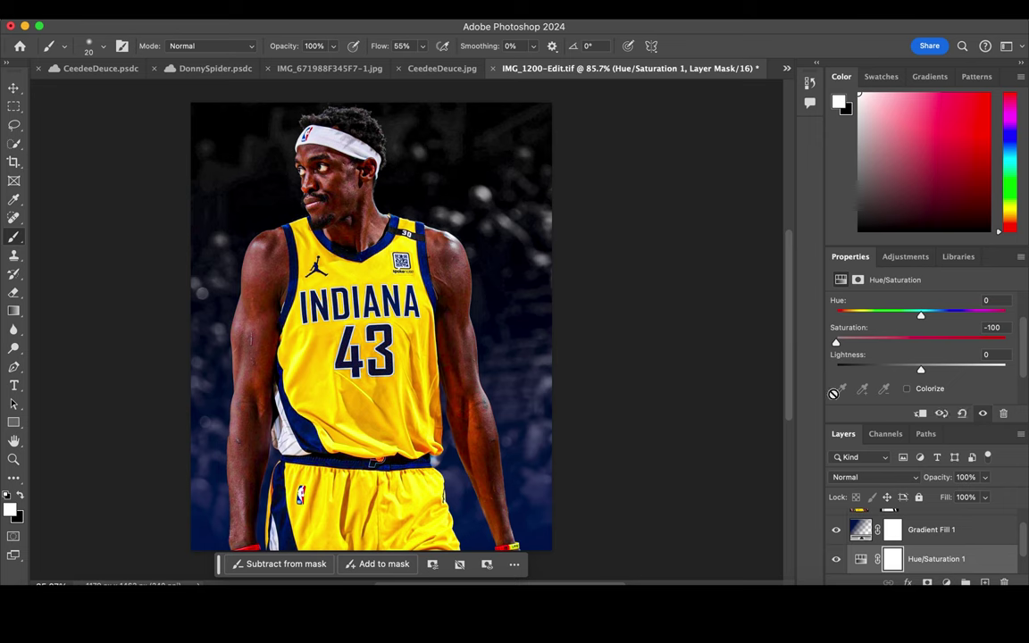
- Reposition Gradient Fill 1 vertically at 90° so the lower background is darker
double_click(860, 529)
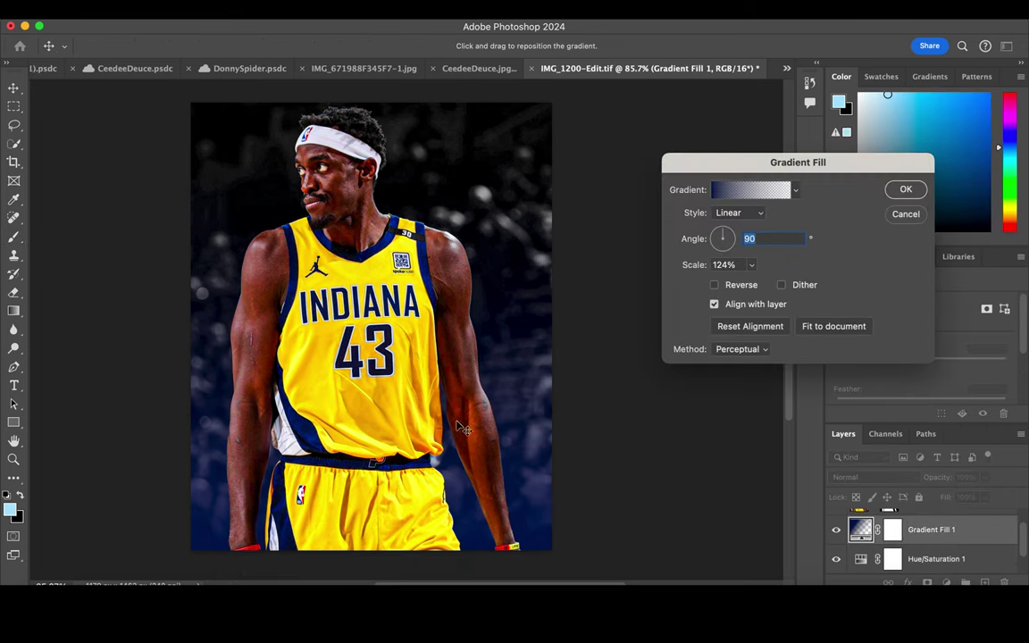
drag(418, 386, 452, 324)
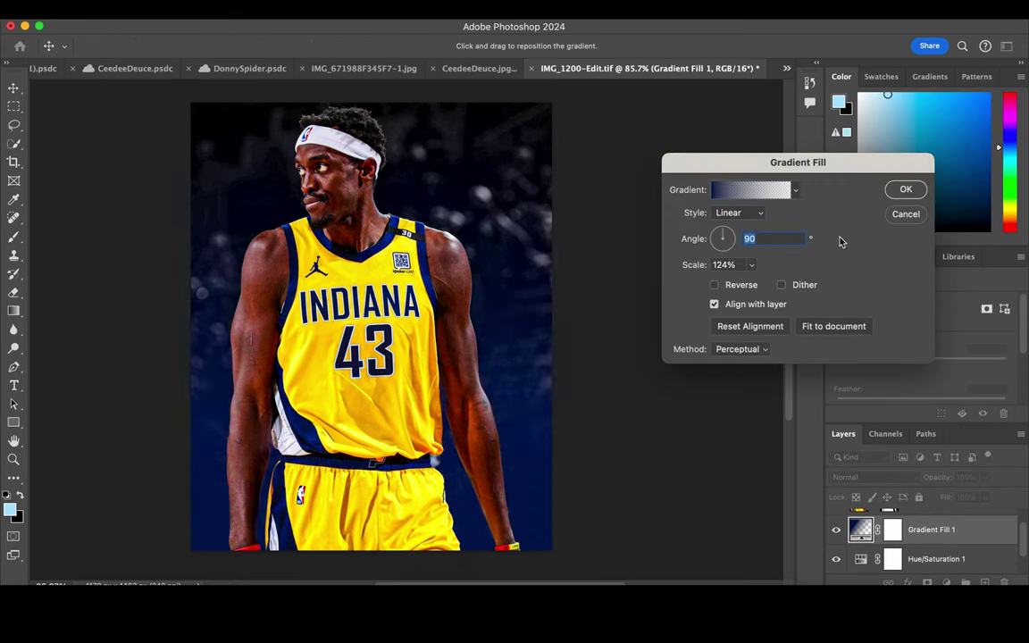
click(905, 189)
scroll(898, 545, up, 1)
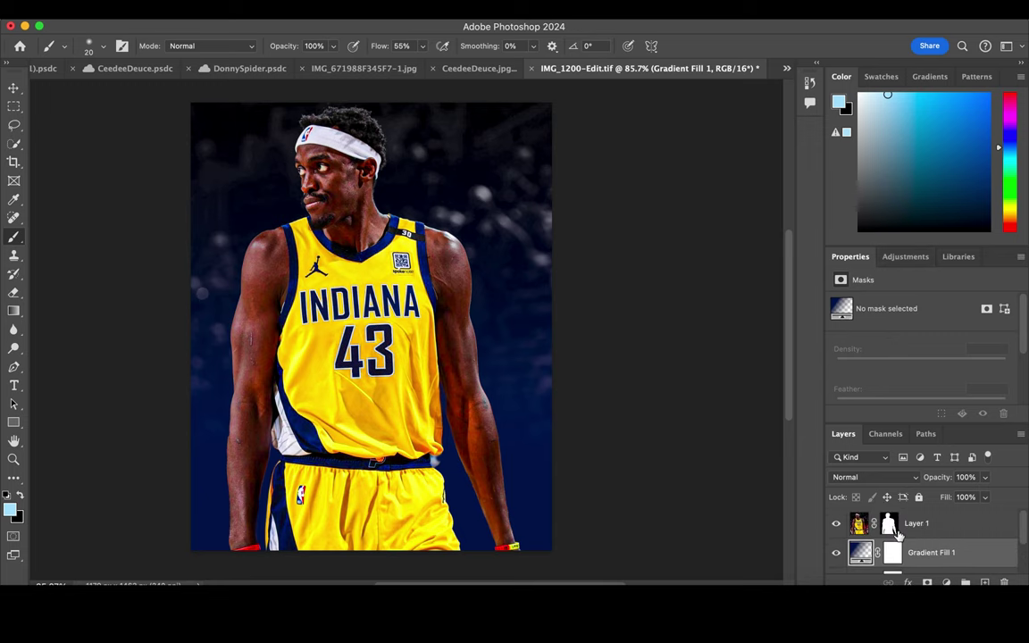
click(892, 525)
click(912, 581)
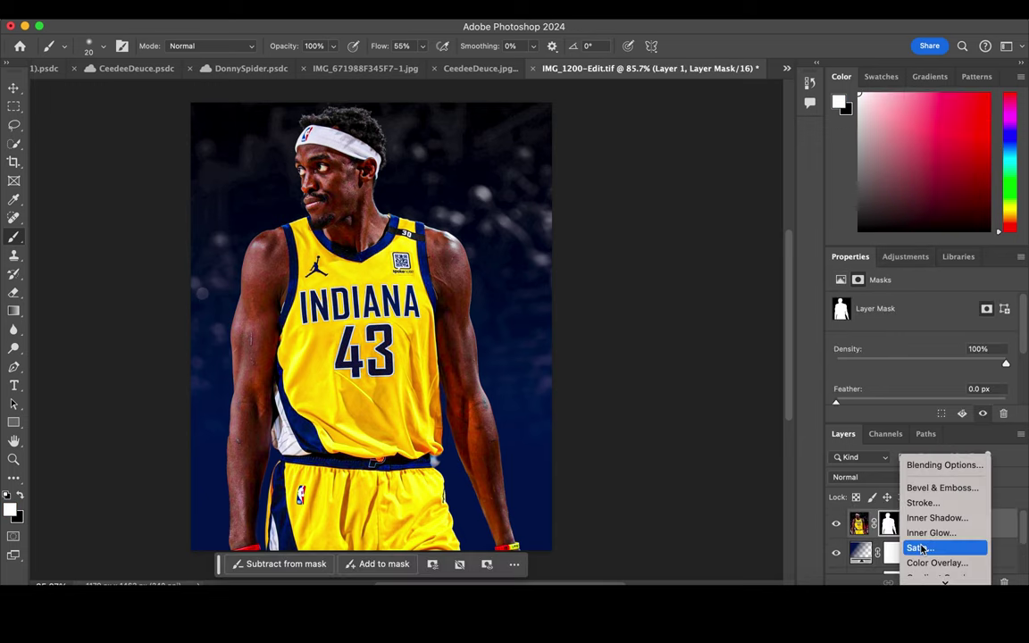
- Enable Outer Glow on the player layer in Overlay mode at about 49 px size
click(785, 351)
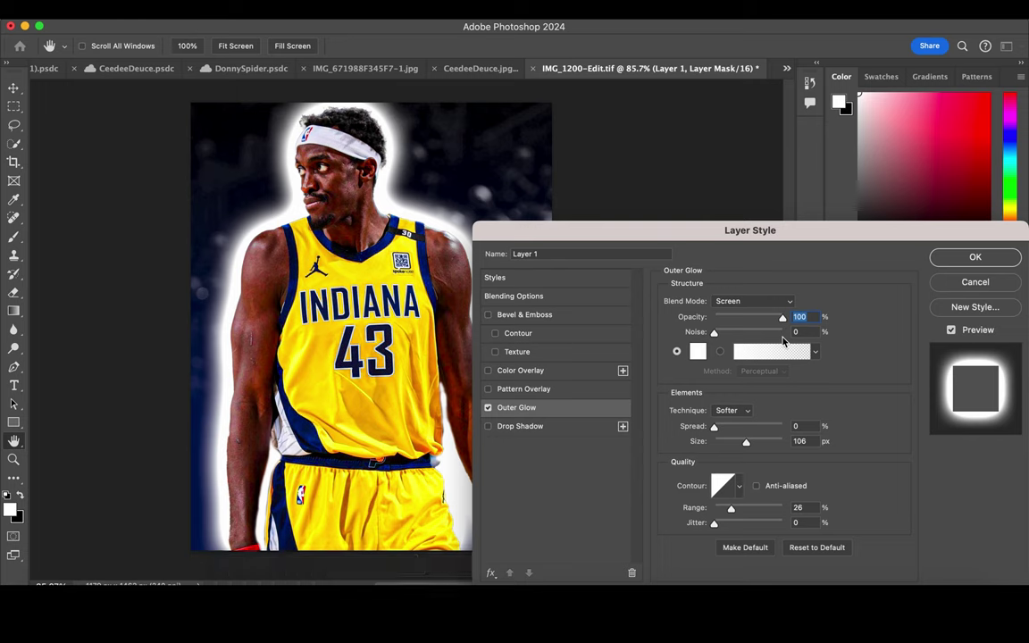
click(755, 302)
click(741, 363)
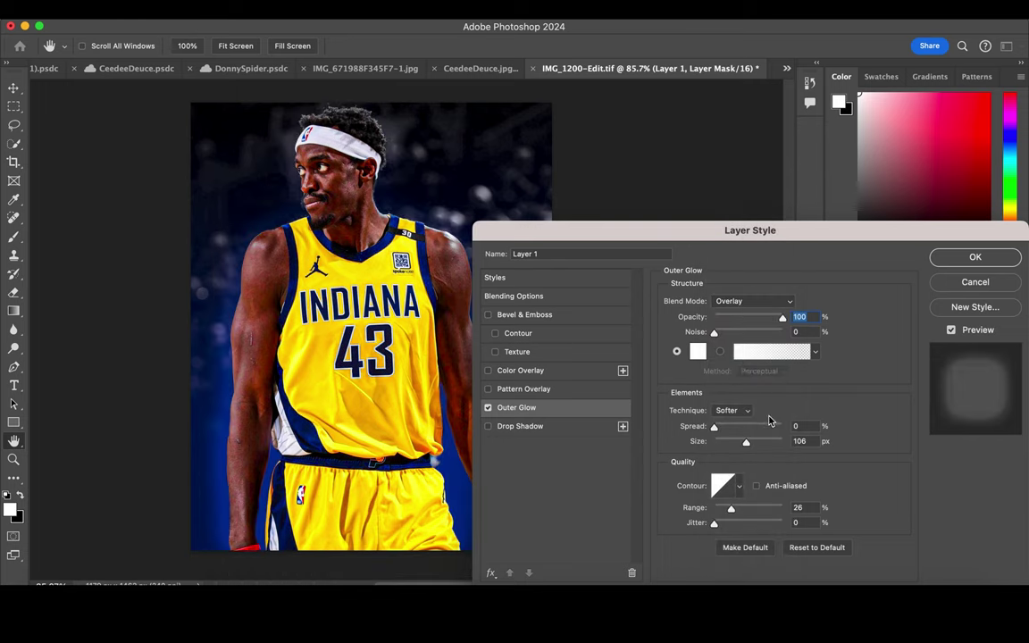
drag(747, 442, 732, 444)
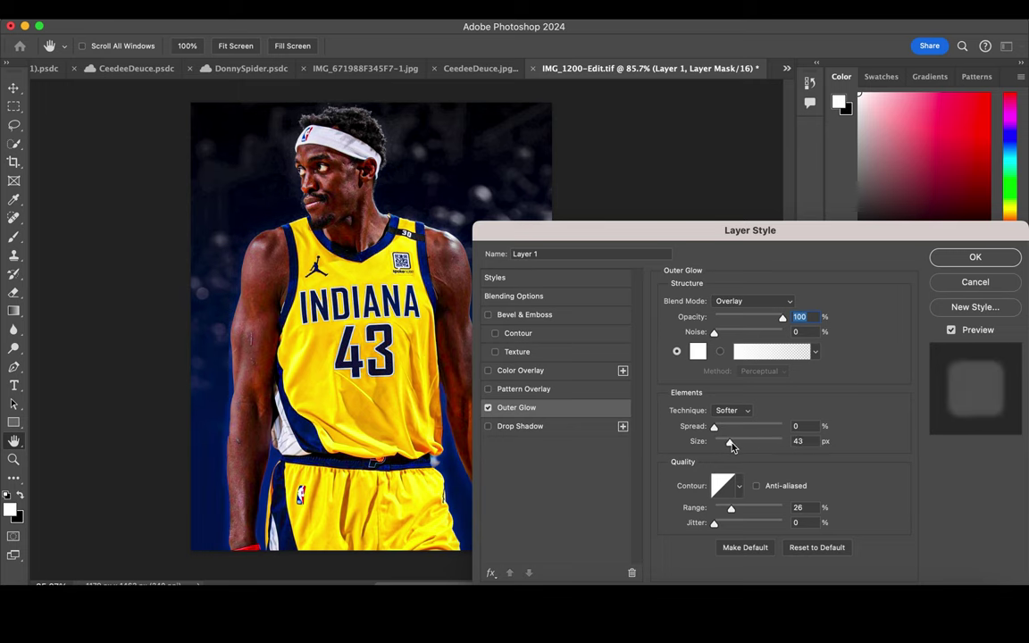
click(732, 444)
- Try a yellow glow colour, discard it, lower the glow opacity, and apply
click(697, 356)
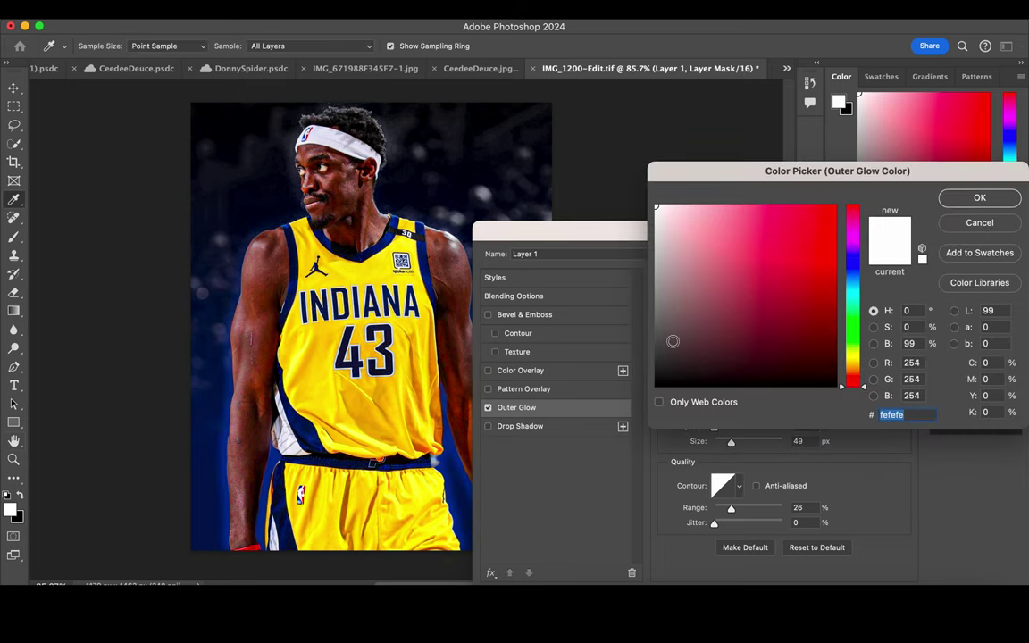
text(ffffff)
click(862, 354)
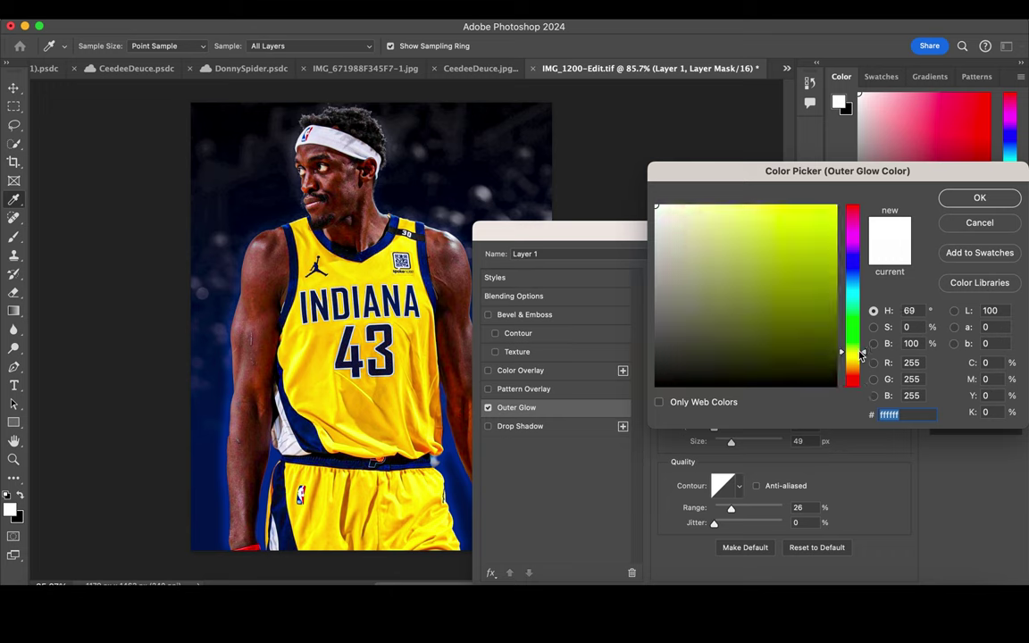
drag(826, 214, 864, 150)
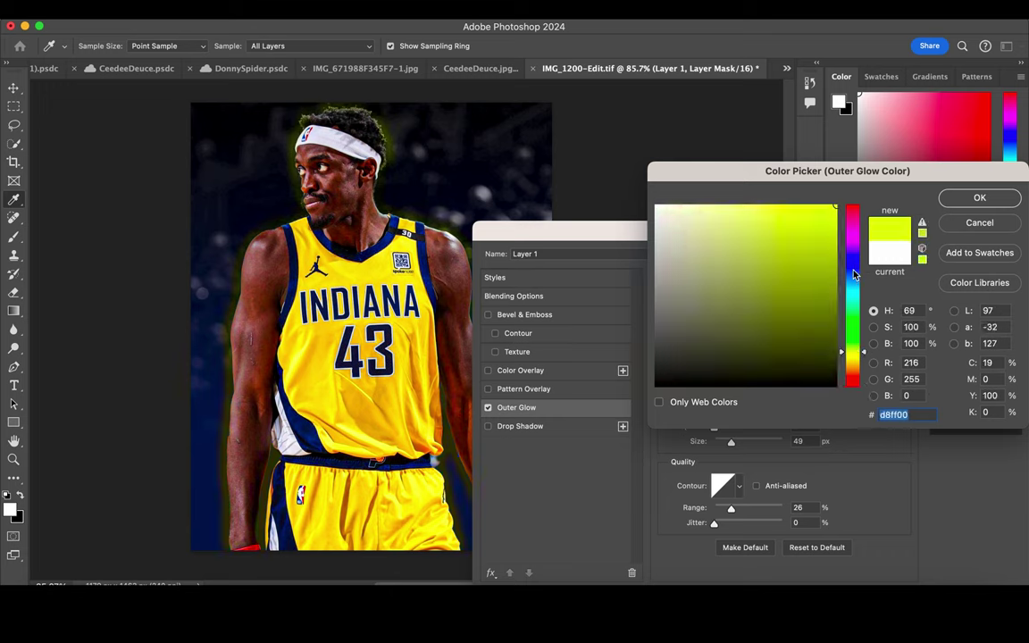
drag(866, 348, 866, 360)
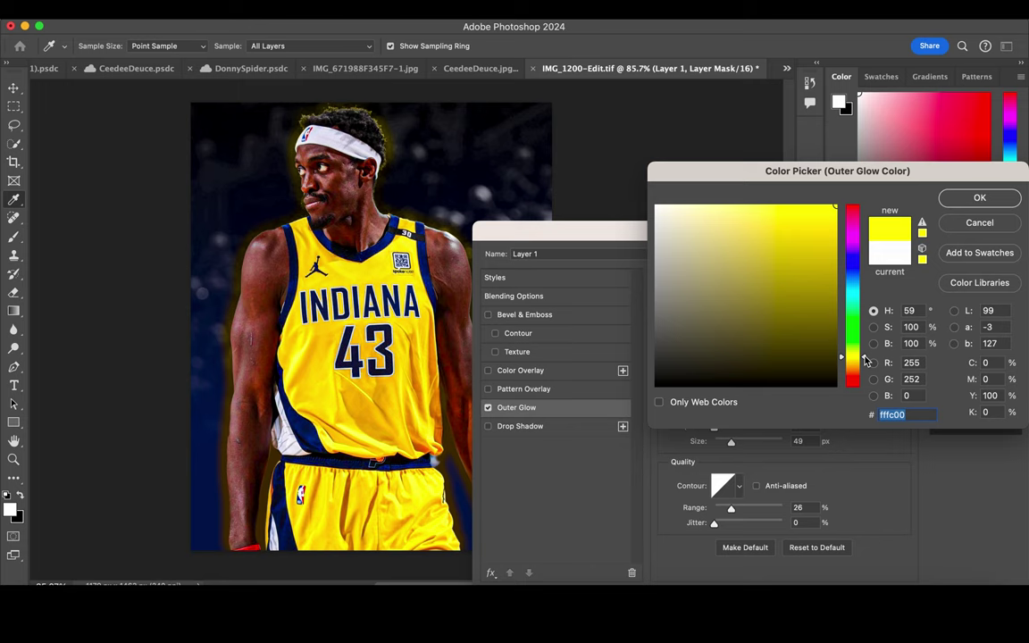
click(990, 225)
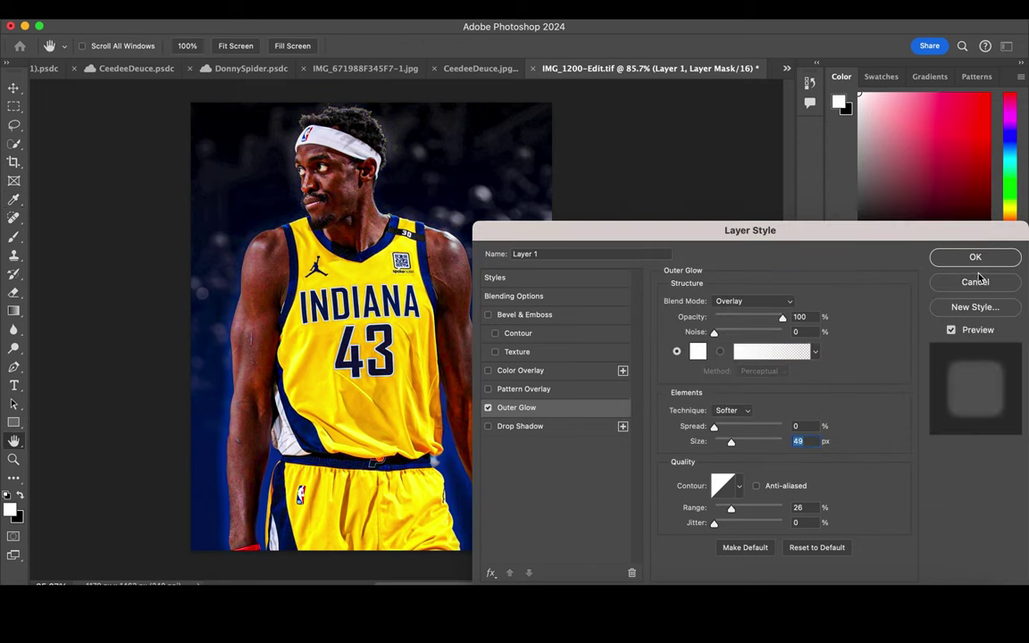
mouse_move(783, 318)
mouse_down()
mouse_move(720, 318)
mouse_move(736, 323)
mouse_up()
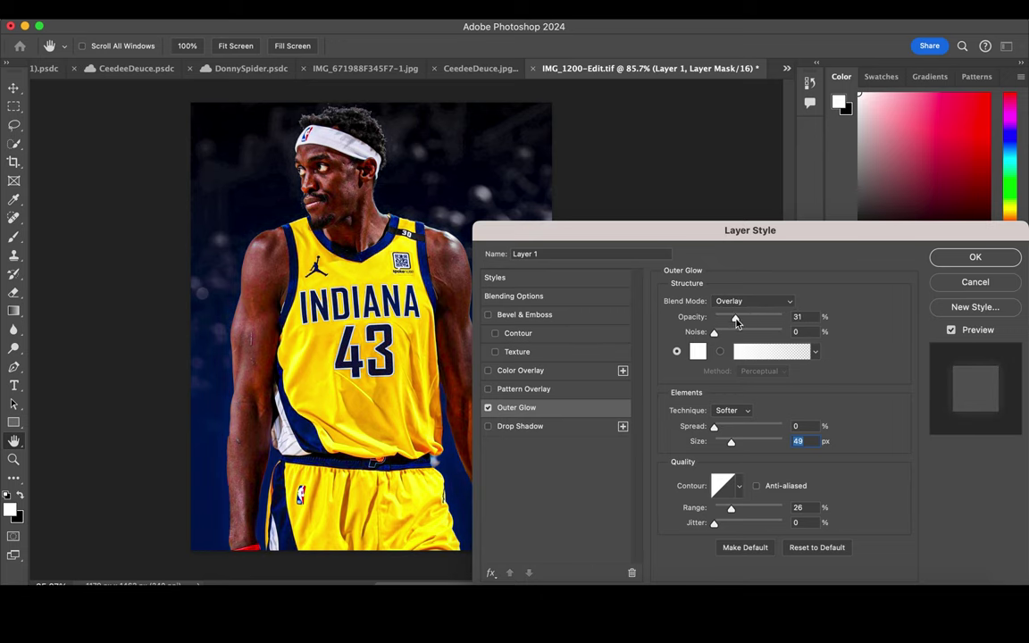
click(933, 260)
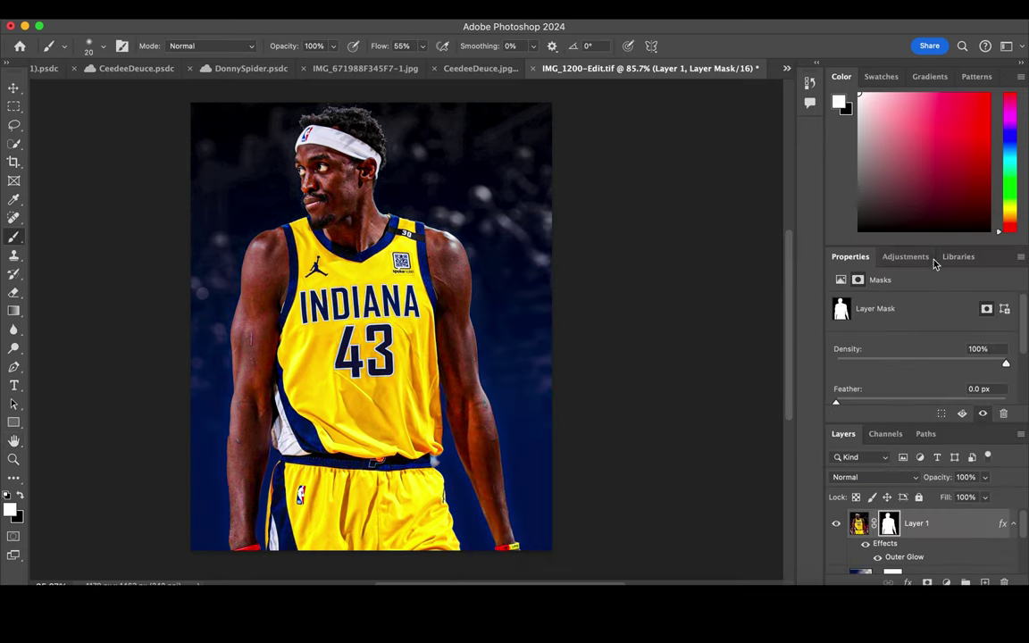
- Duplicate the Background layer and give it a 0° Motion Blur of 65 pixels
scroll(920, 550, down, 3)
click(911, 560)
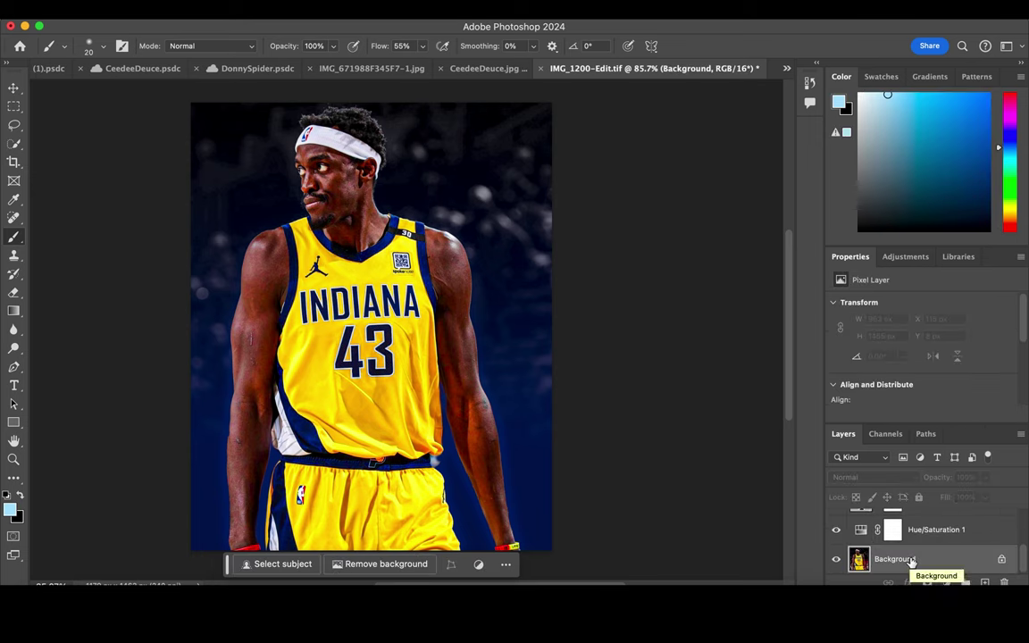
key(ctrl+j)
click(347, 9)
mouse_move(351, 192)
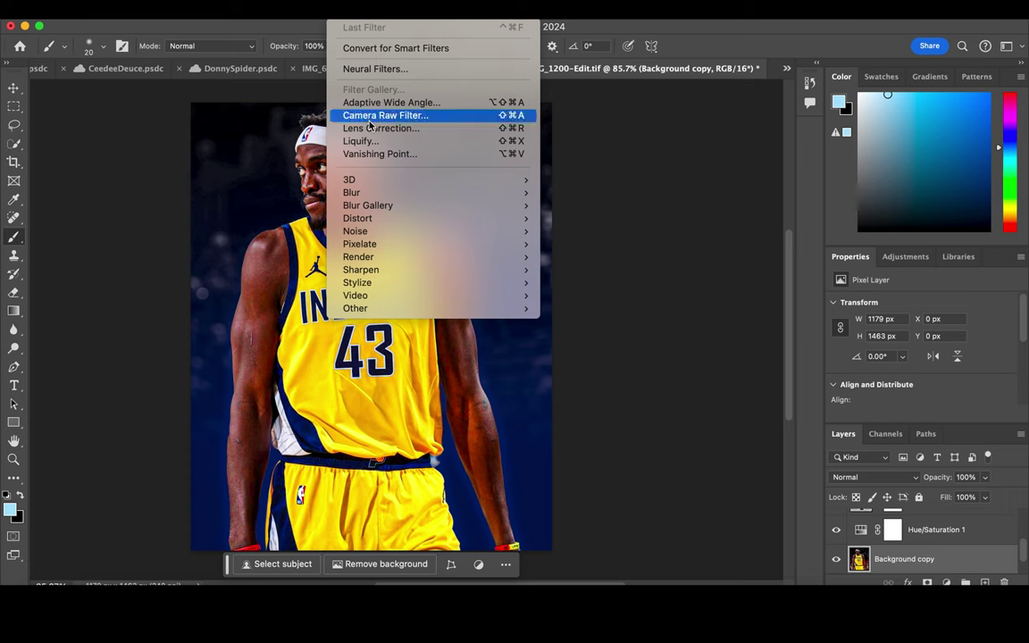
click(579, 270)
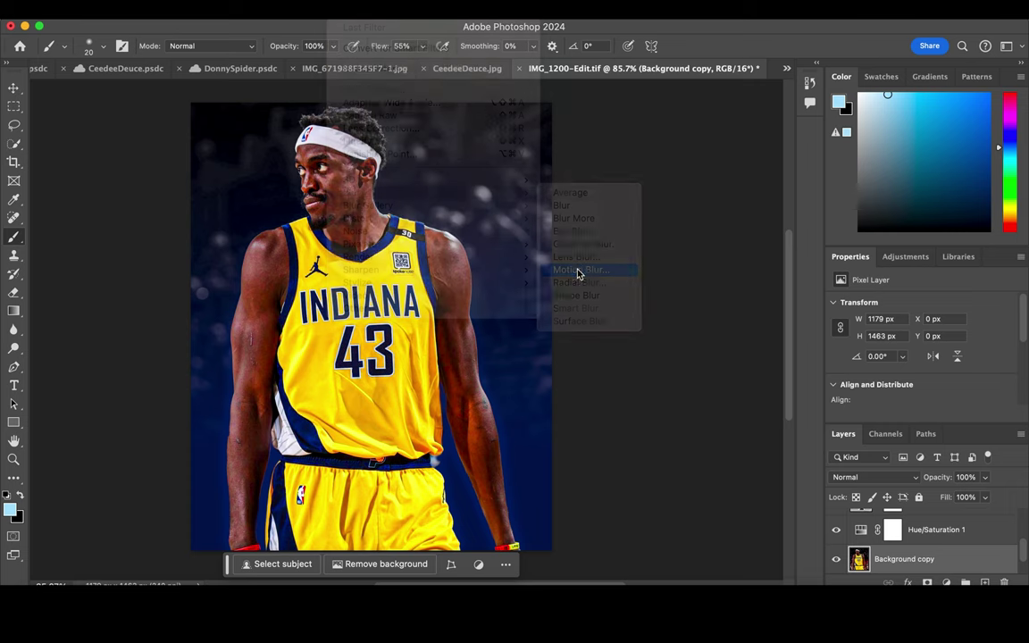
drag(753, 367, 751, 368)
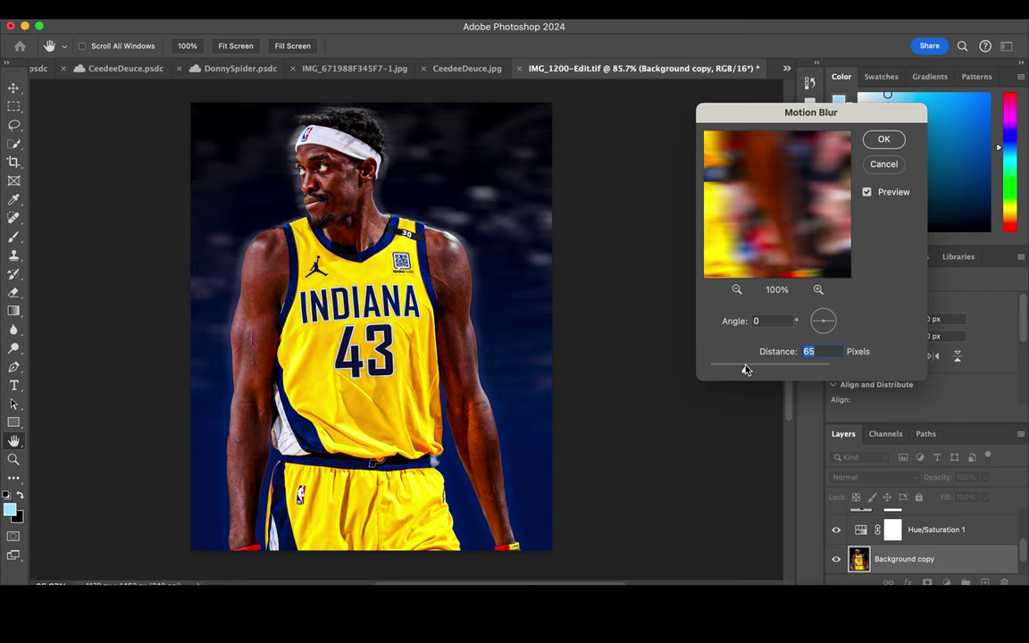
click(884, 141)
key(v)
click(932, 527)
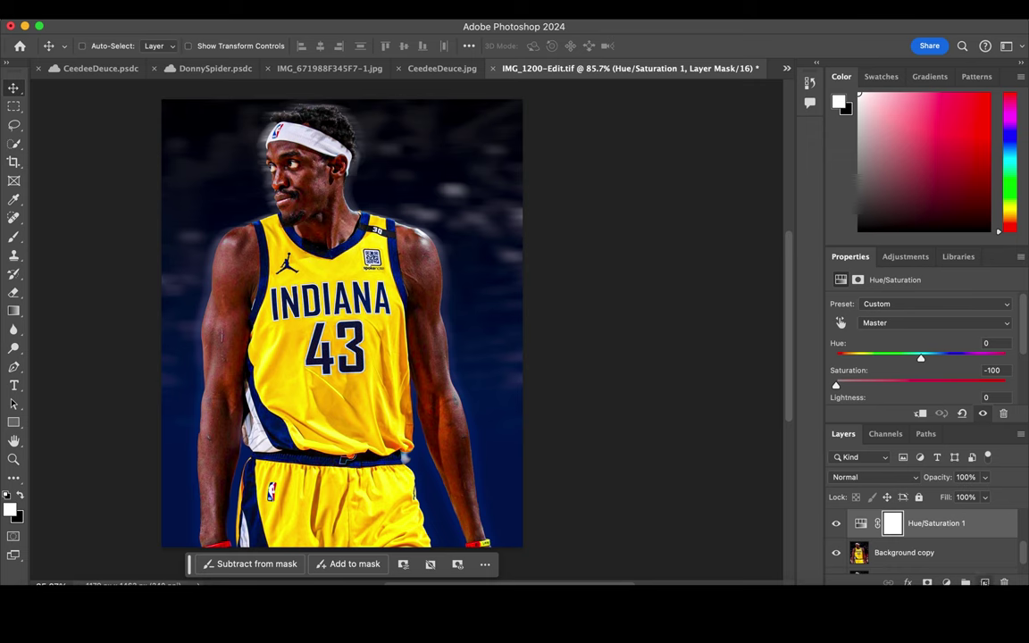
- Test-stamp the acrylic-small1 grunge brush, undo it, and reset colours to black and white
key(b)
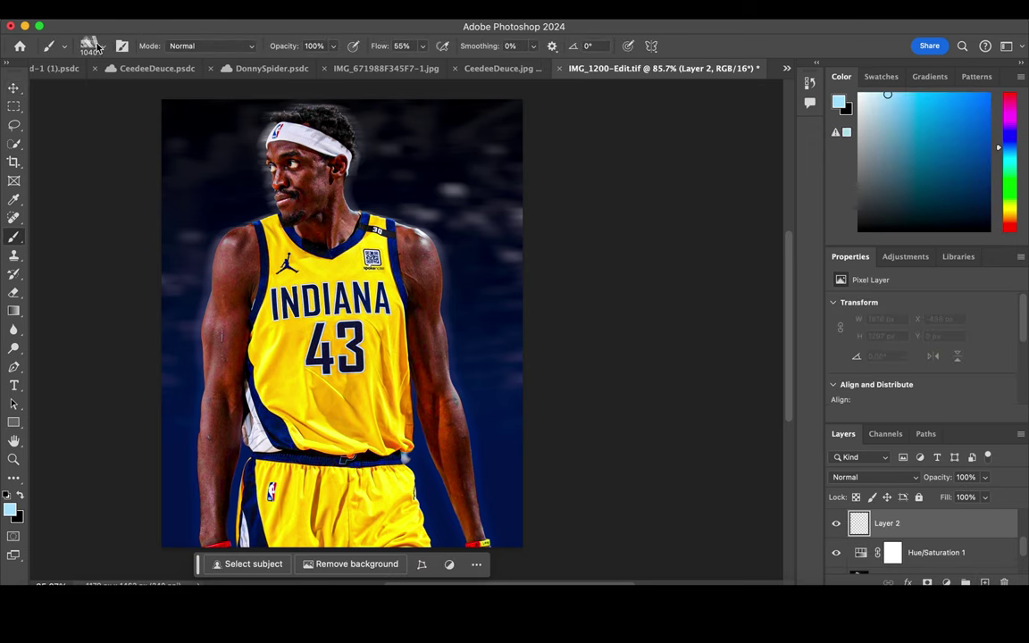
click(98, 47)
scroll(125, 268, down, 3)
scroll(124, 268, down, 2)
click(100, 230)
click(411, 219)
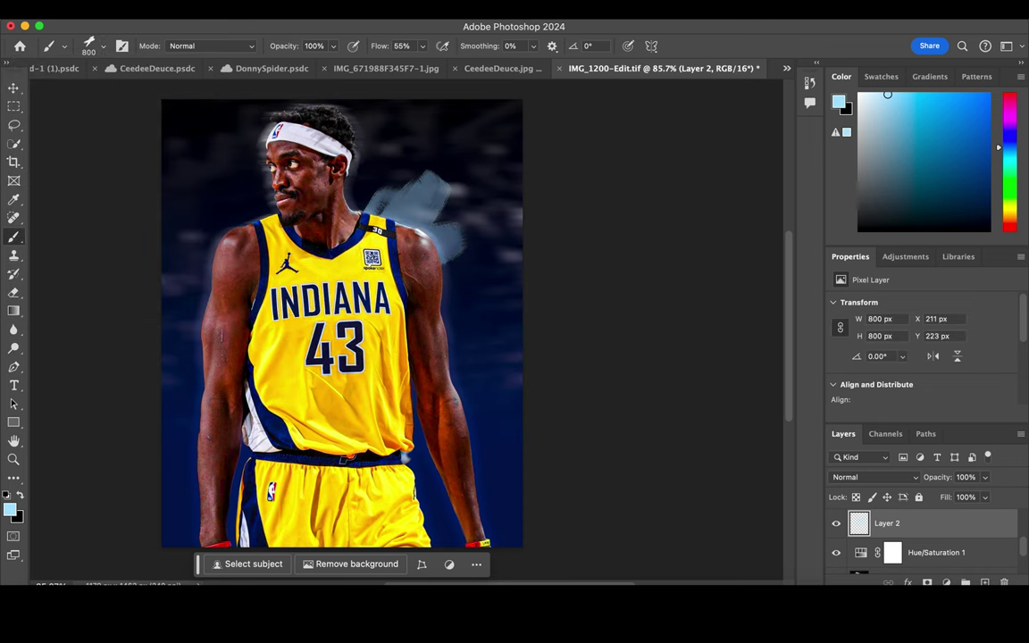
click(143, 8)
click(205, 27)
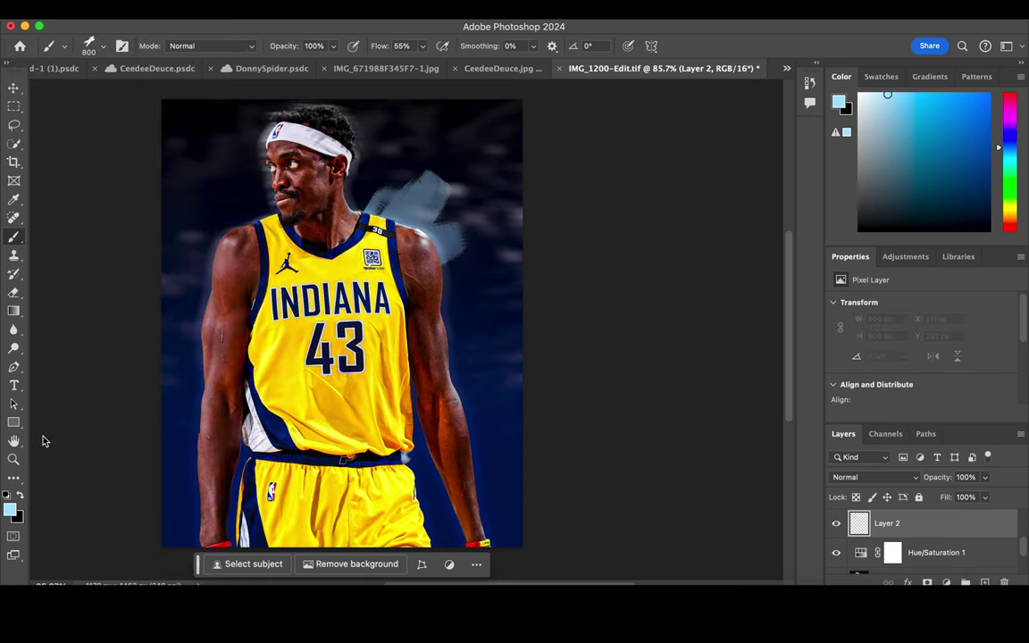
click(7, 495)
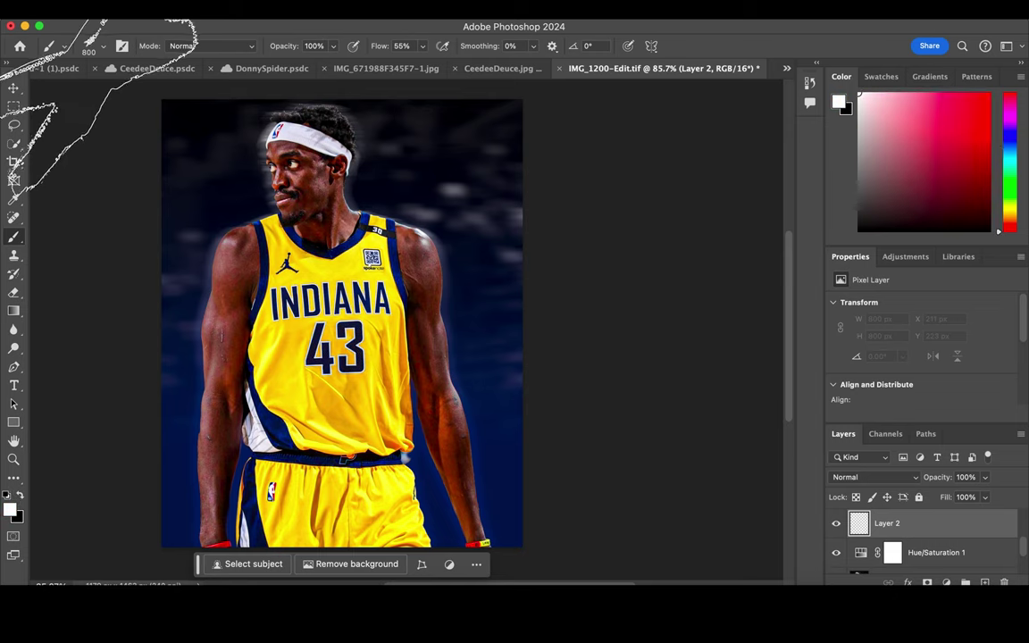
- Browse 2000 px brush presets, trying 02.psd, swirly and Tank Pattern Grunge brushes
click(89, 44)
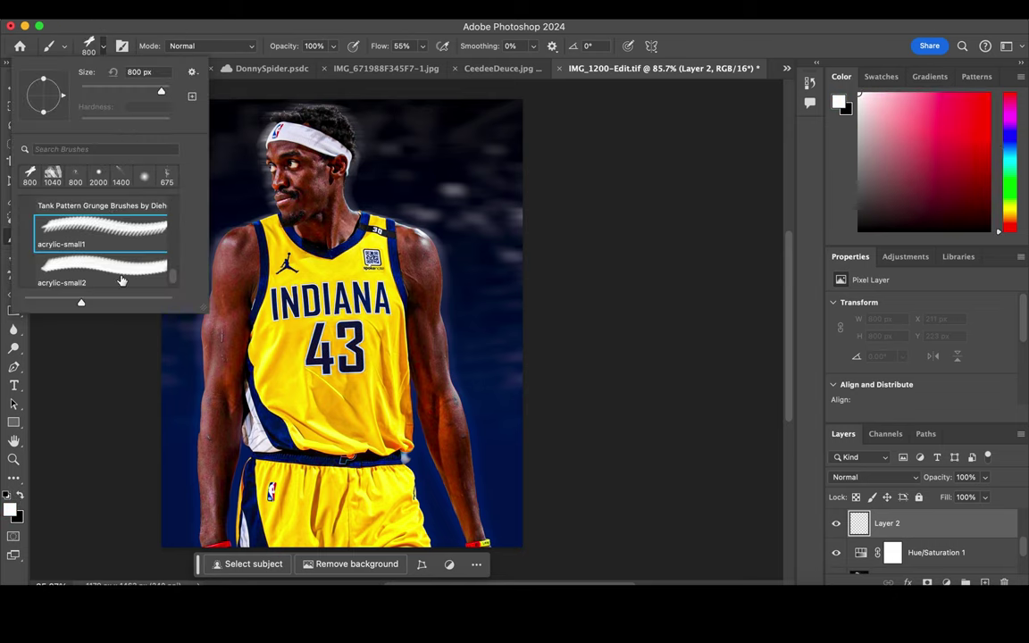
click(98, 175)
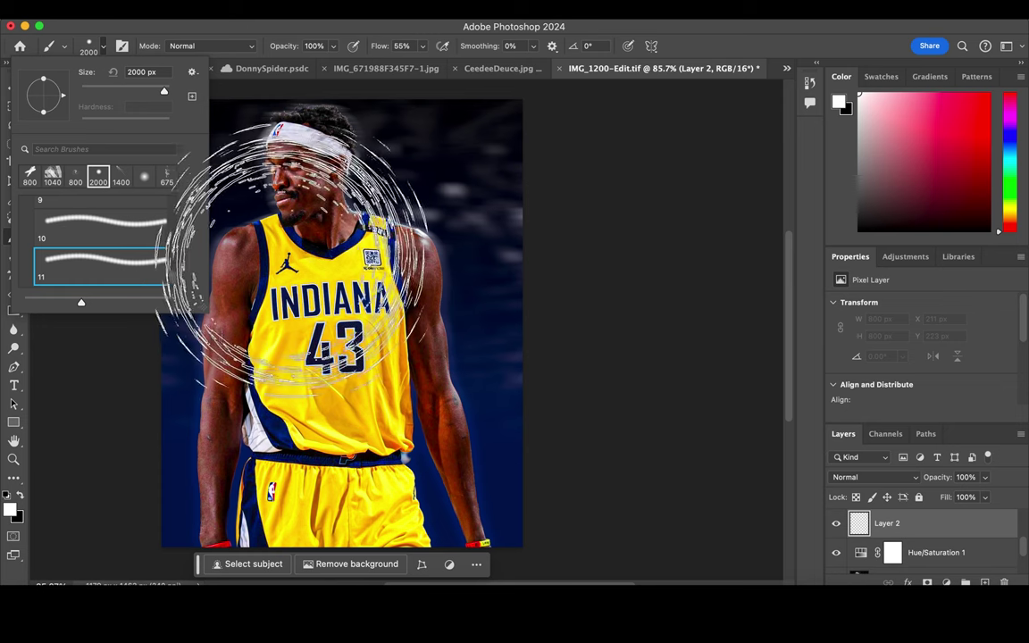
scroll(98, 214, down, 3)
click(103, 261)
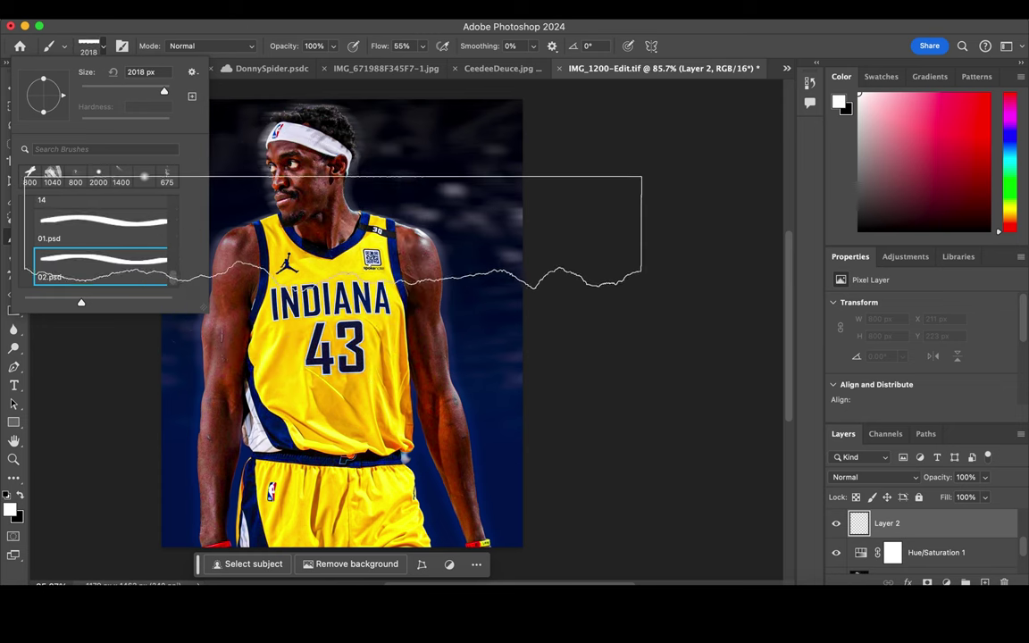
scroll(104, 237, down, 3)
scroll(109, 225, down, 3)
click(107, 254)
scroll(104, 241, down, 5)
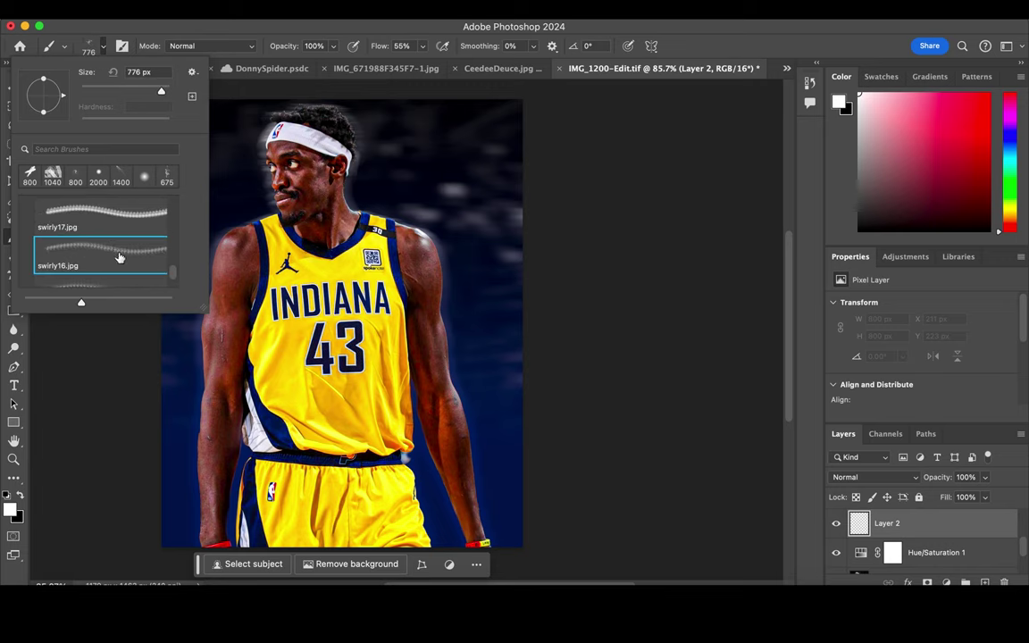
scroll(118, 257, down, 3)
click(106, 243)
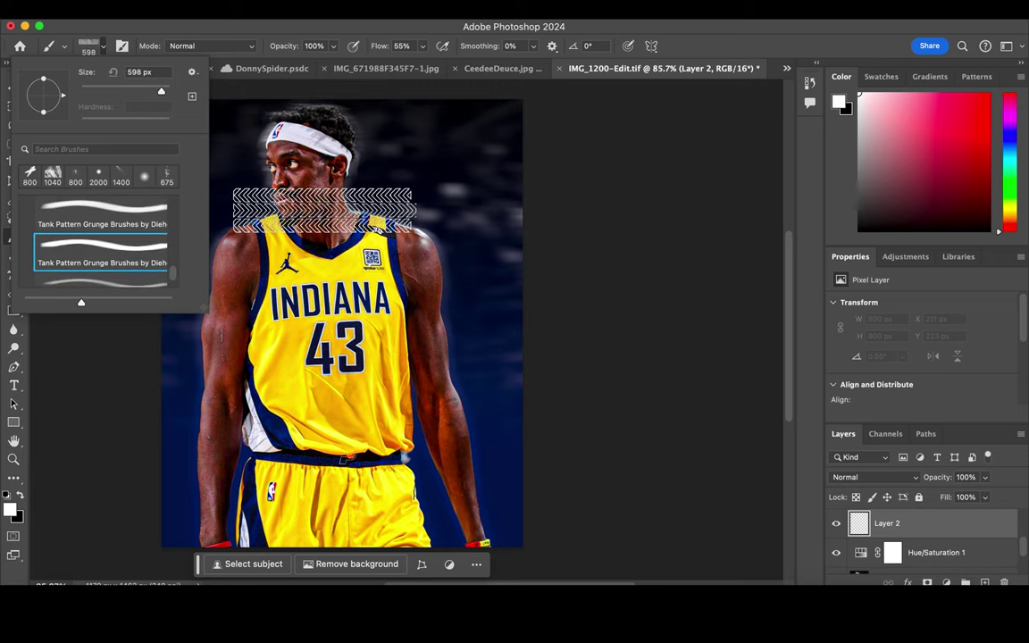
scroll(121, 243, down, 1)
scroll(130, 266, down, 1)
scroll(129, 260, down, 2)
scroll(129, 252, down, 2)
scroll(130, 245, down, 1)
scroll(129, 240, down, 1)
- Stamp white concentric rings around the player with ring brush 5 at 2000 px
click(130, 239)
click(106, 210)
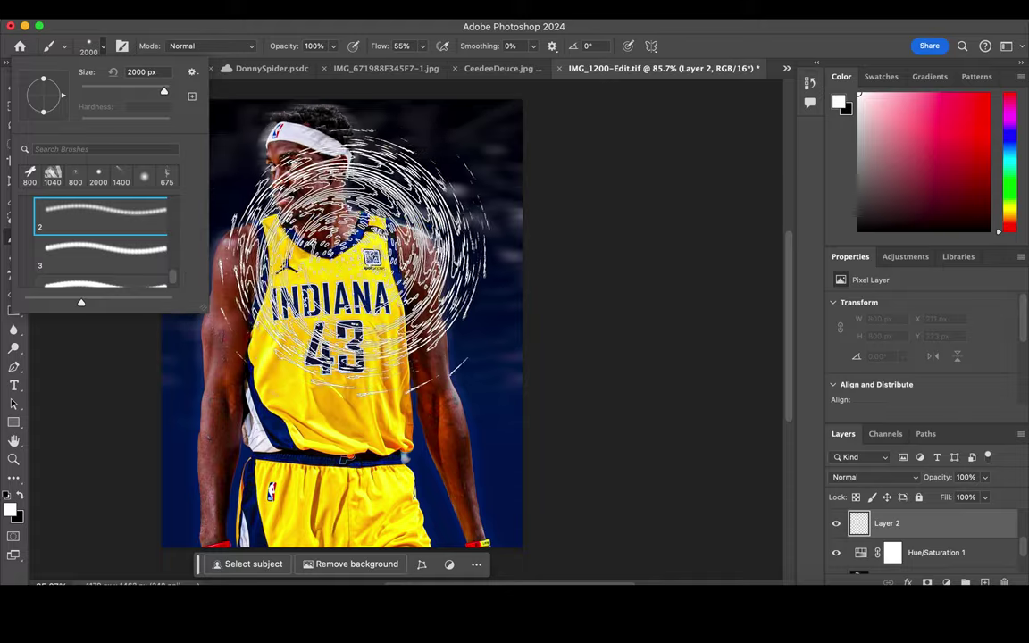
scroll(103, 224, down, 2)
click(100, 264)
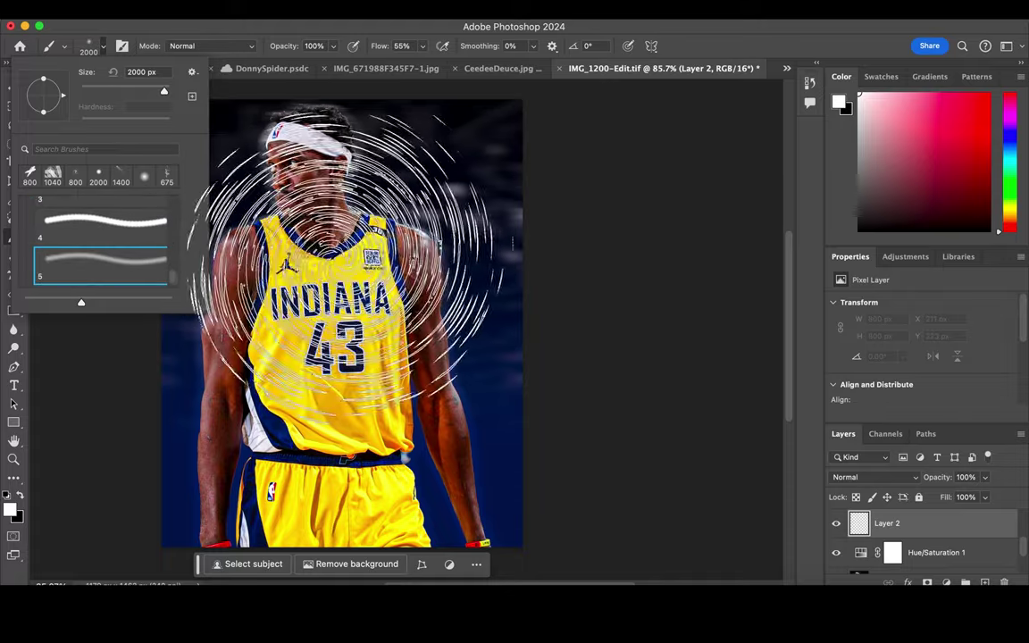
click(348, 224)
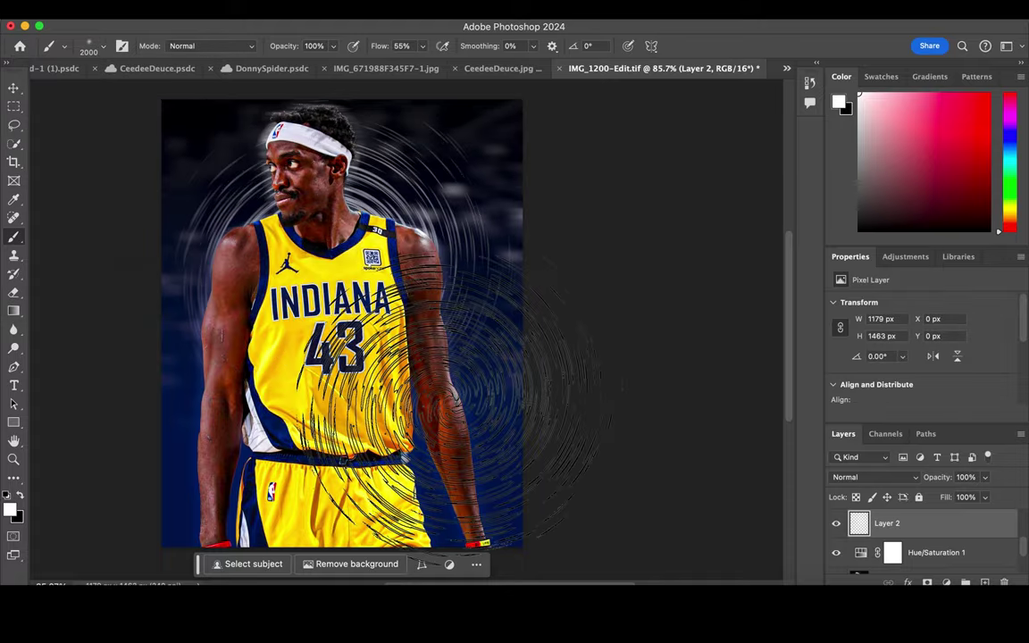
- Enlarge Layer 2's rings, centre them on the player, and stretch them to the canvas top
click(15, 89)
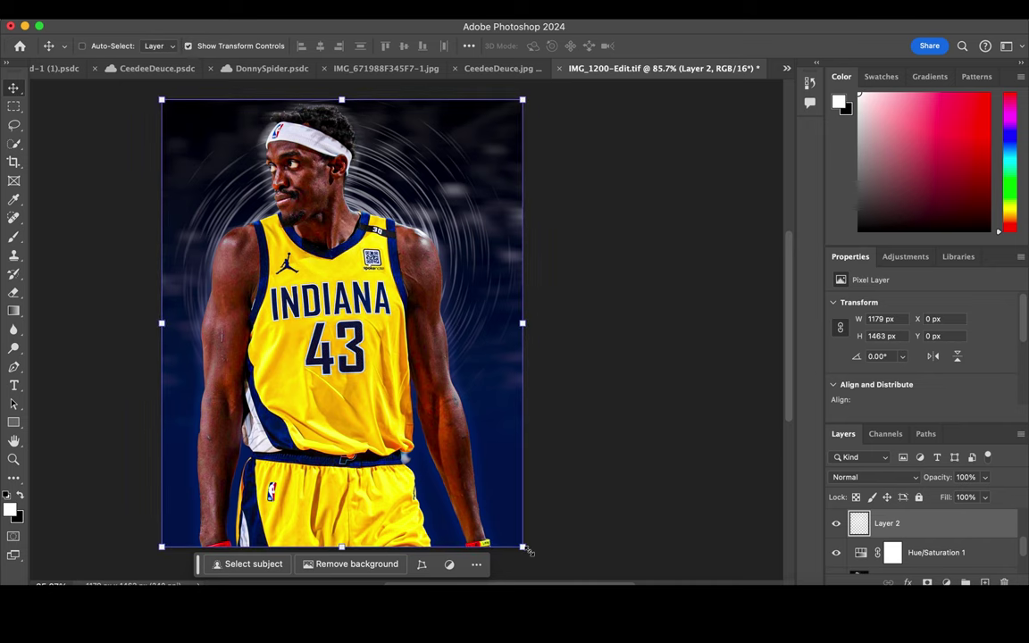
drag(527, 548, 574, 581)
key(Return)
drag(442, 335, 405, 349)
scroll(393, 268, up, 2)
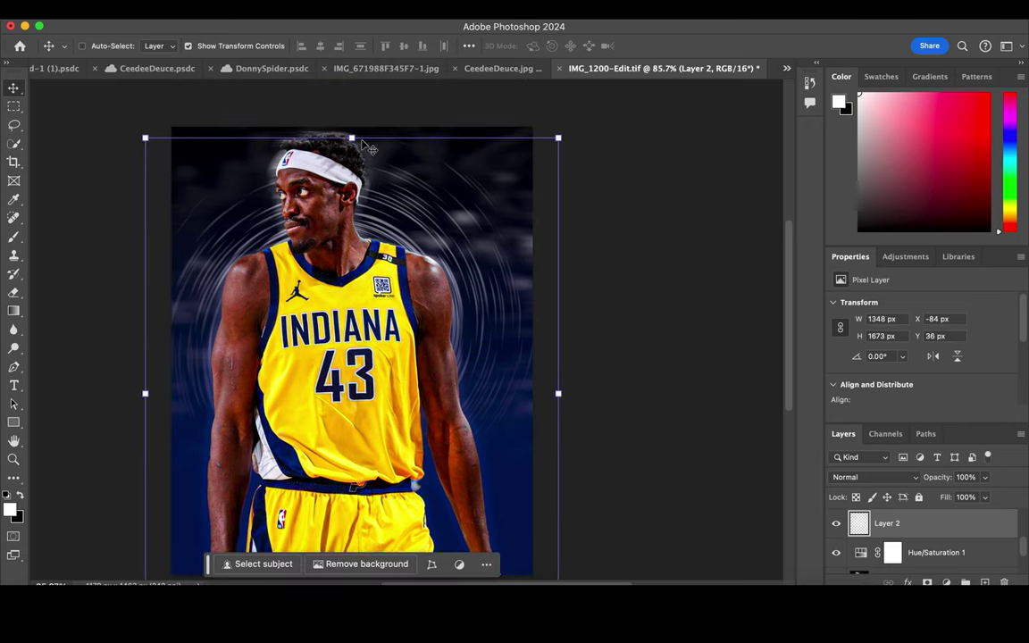
drag(353, 137, 353, 127)
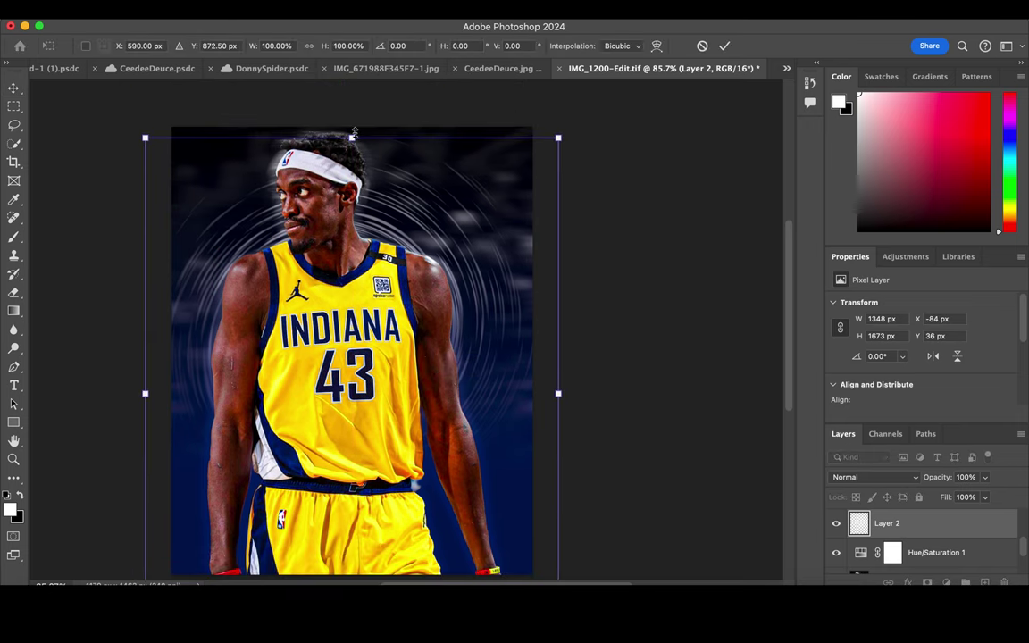
key(Return)
- Hide the transform controls, set the ring layer to Soft Light, and duplicate it with Ctrl+J
click(188, 45)
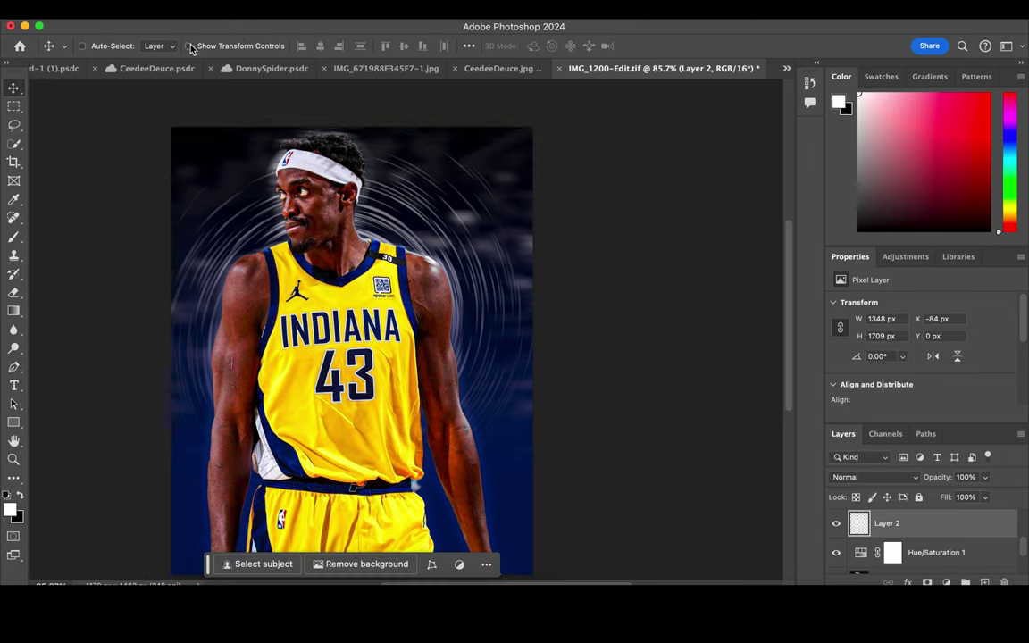
click(857, 477)
scroll(880, 540, down, 3)
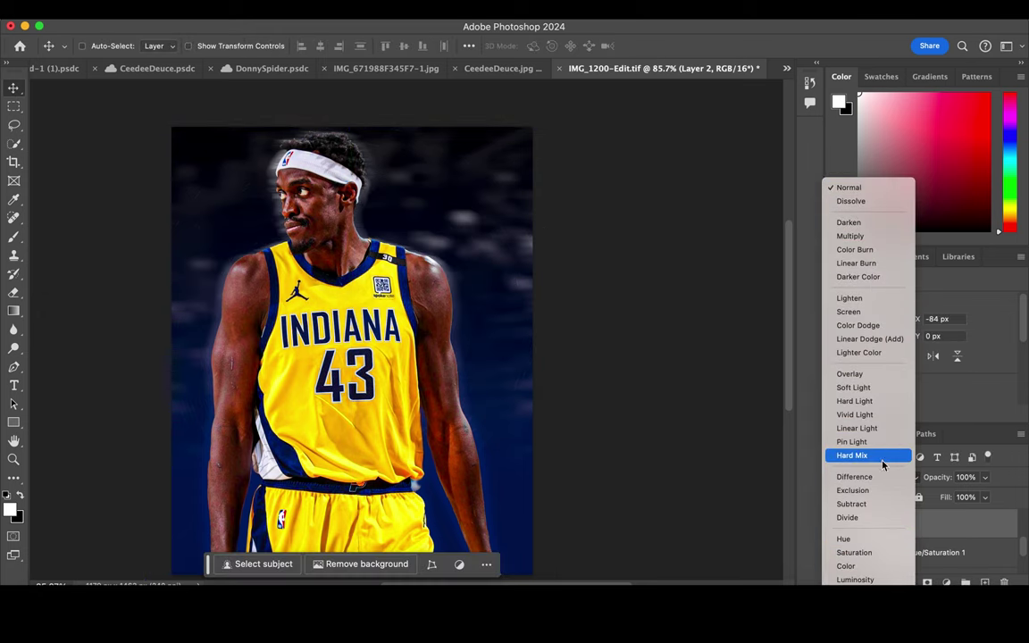
click(853, 387)
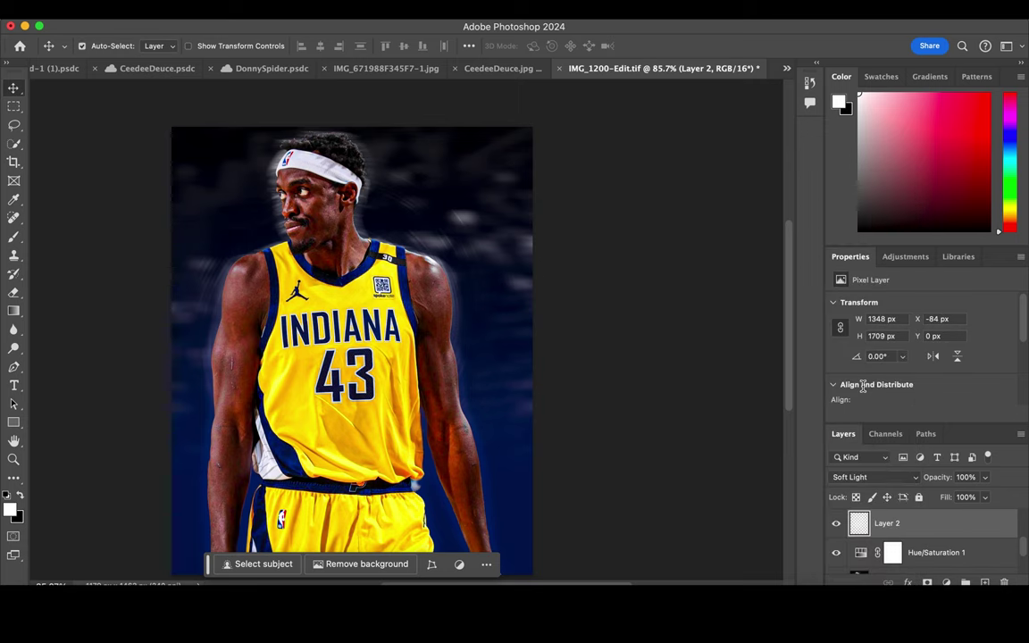
key(ctrl+j)
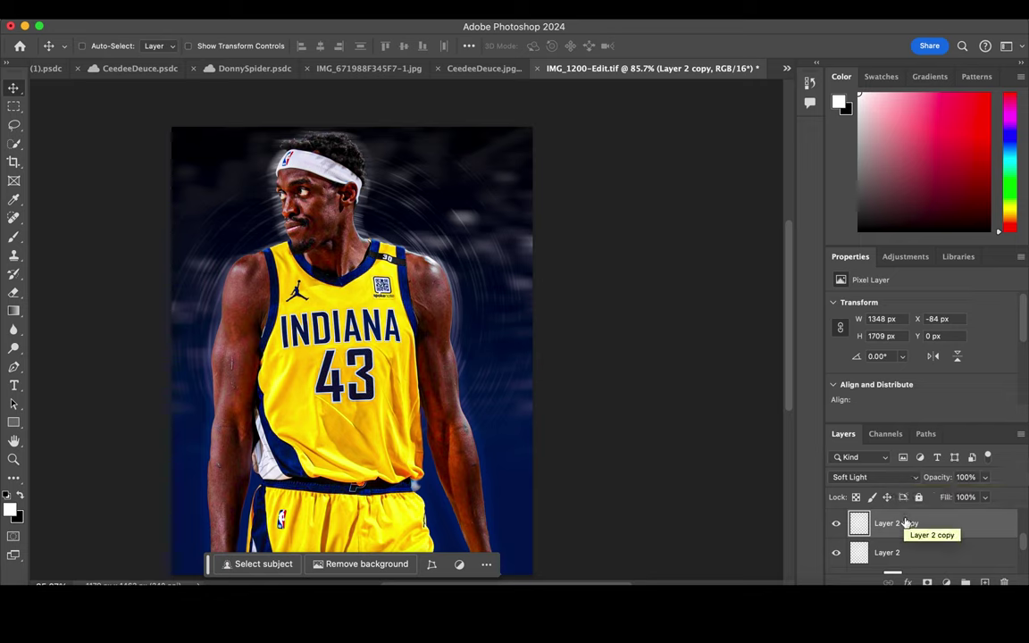
- Duplicate the ring layer again and add a Color Overlay sampled from the jersey's yellow
key(ctrl+j)
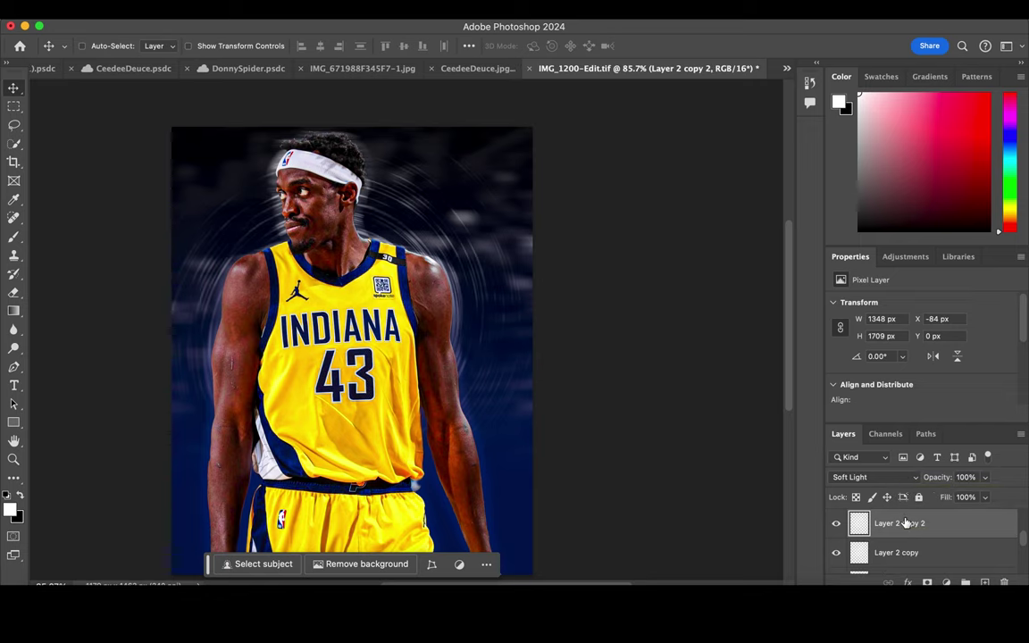
click(915, 582)
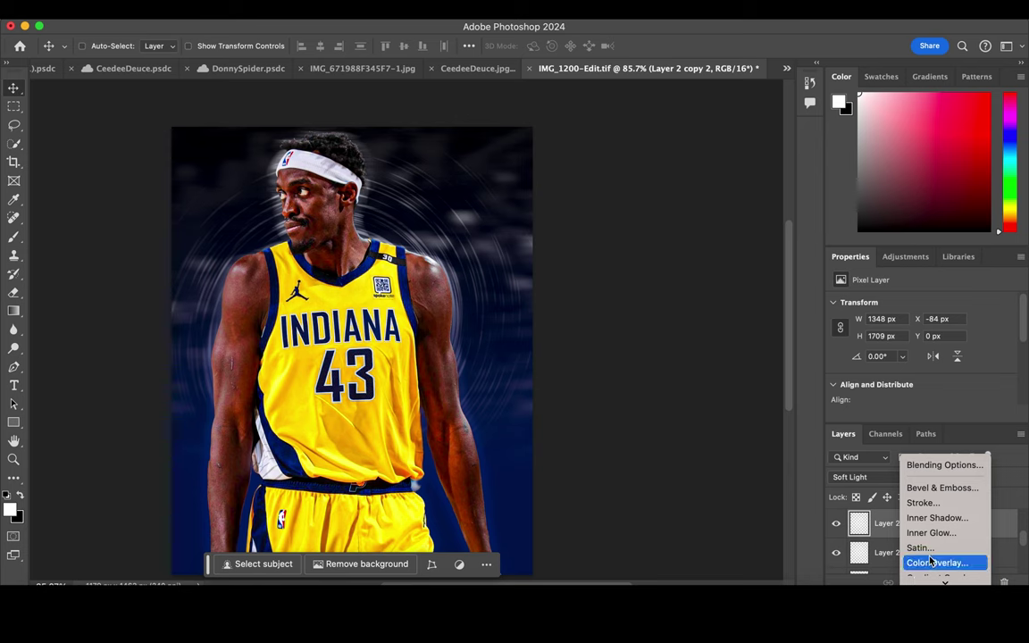
click(938, 561)
click(809, 303)
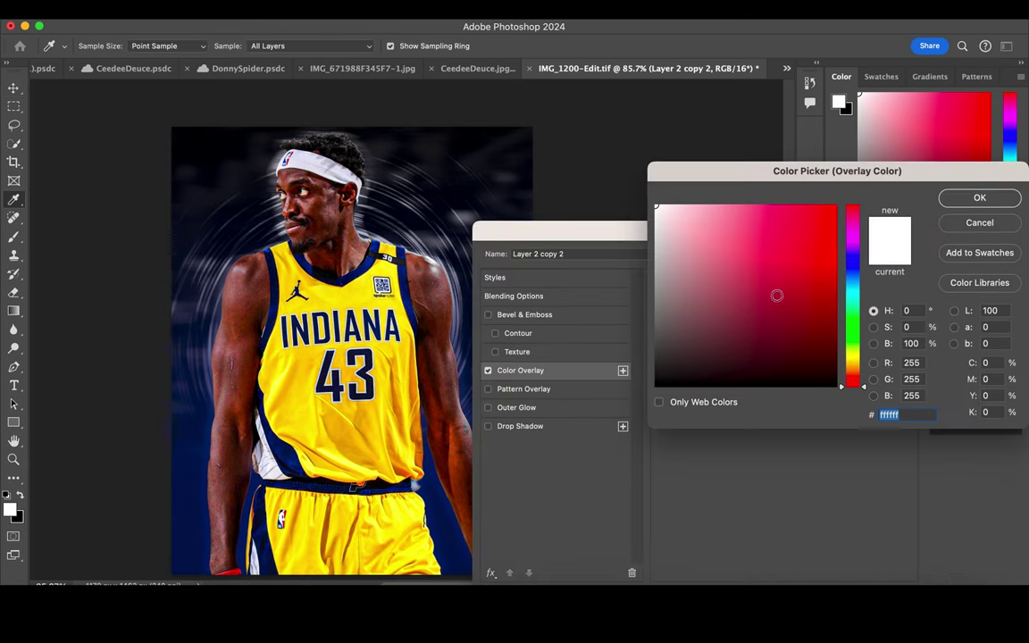
click(406, 371)
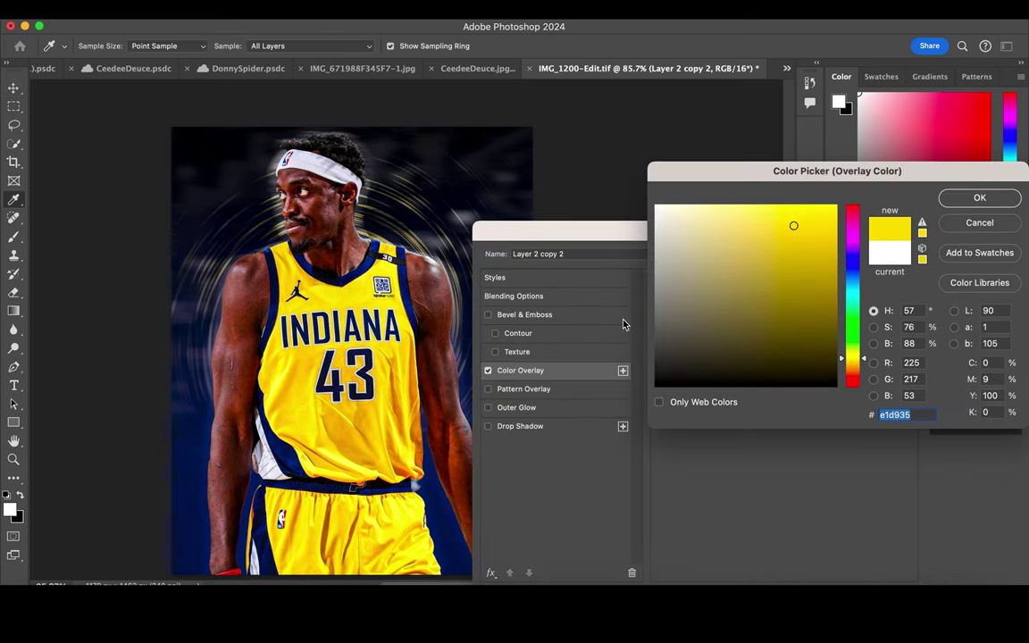
click(979, 197)
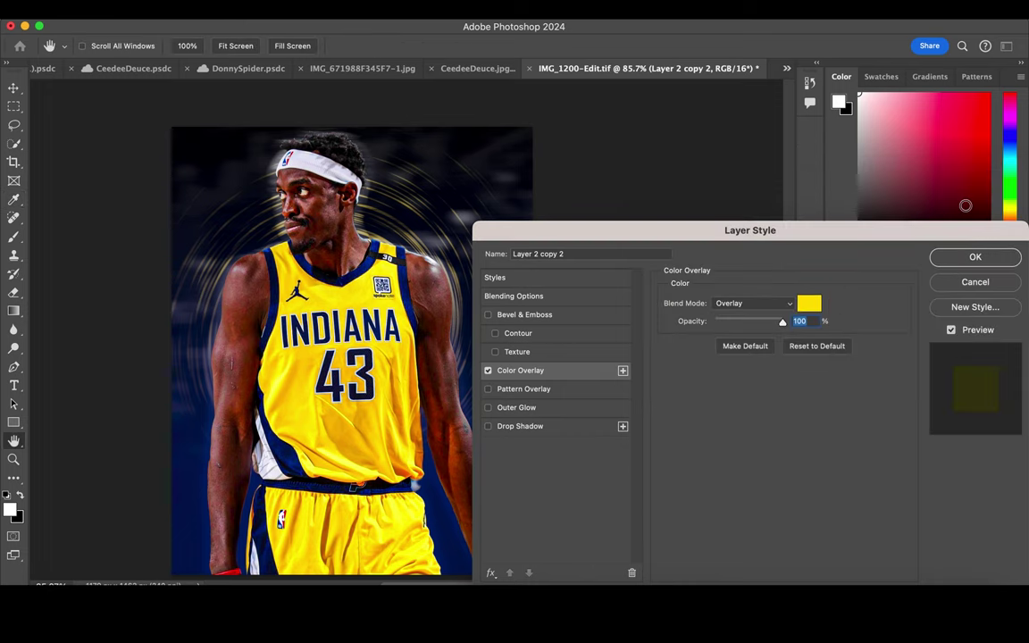
- Set the yellow overlay's blend mode to Vivid Light and apply the layer style
click(773, 303)
click(780, 334)
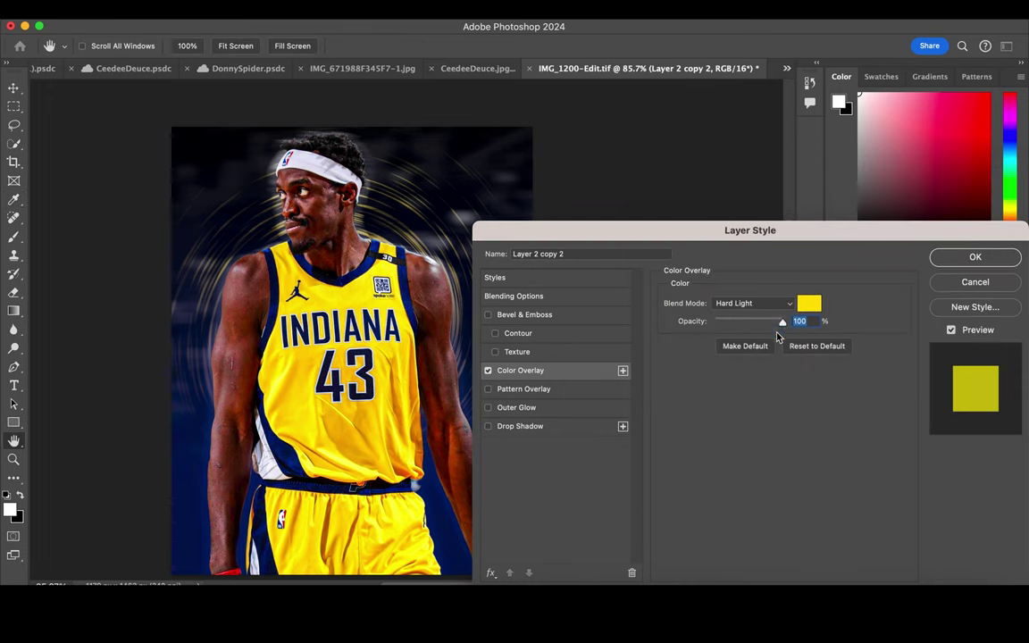
click(778, 301)
click(774, 317)
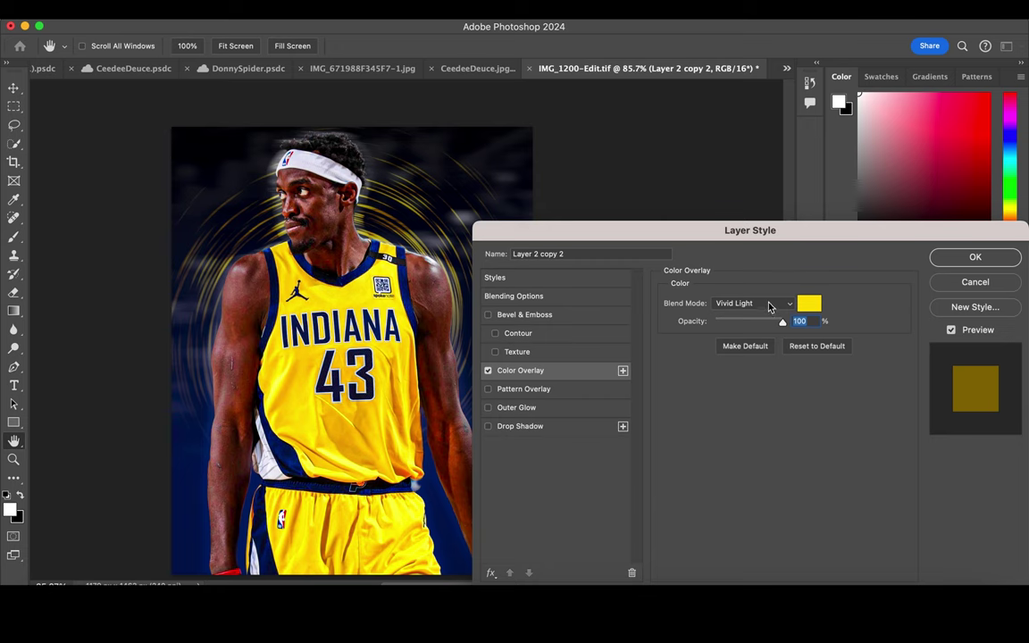
click(975, 258)
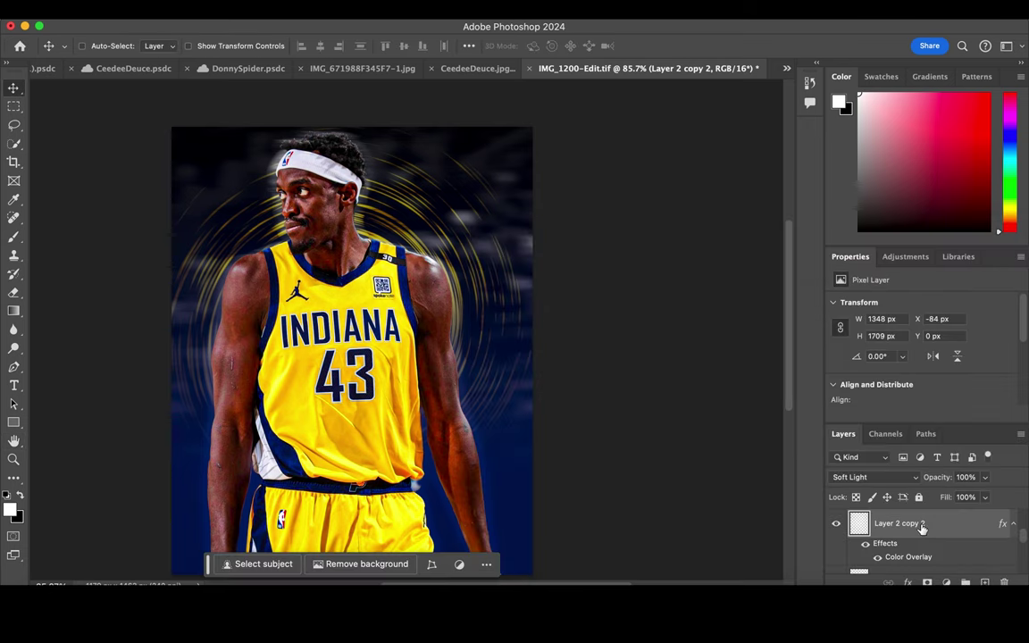
- Shrink the yellow ring layer slightly from its top-left corner and nudge it left toward the player's head
click(188, 45)
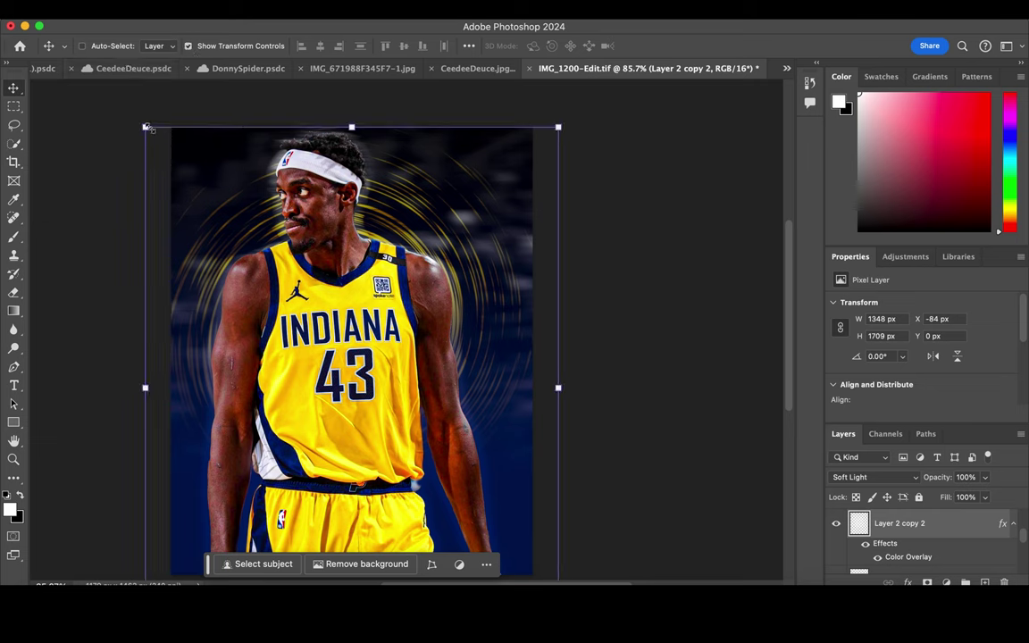
drag(145, 128, 153, 137)
key(Return)
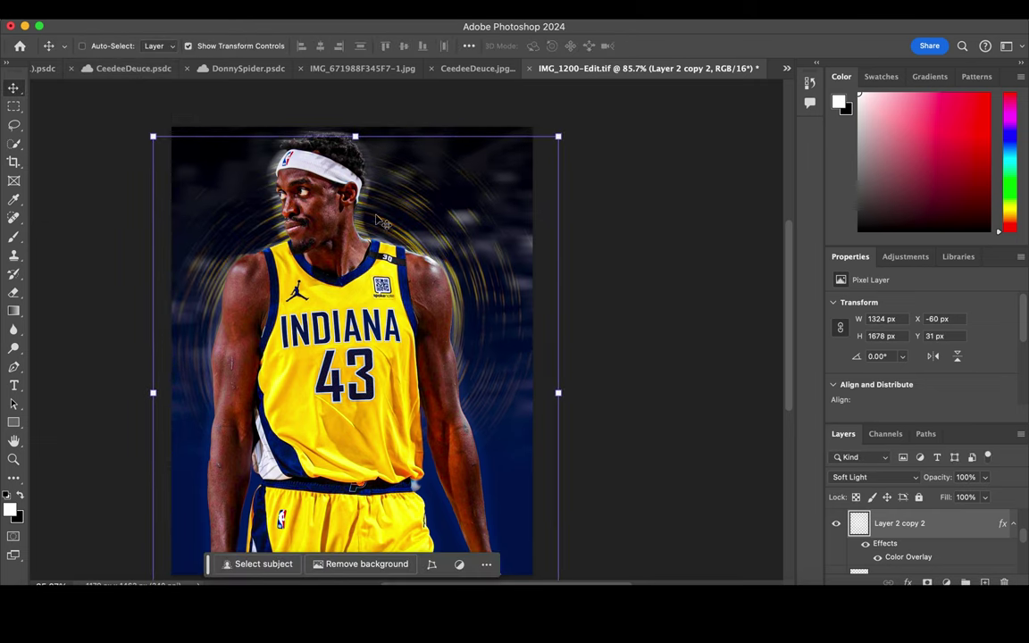
drag(405, 238, 402, 235)
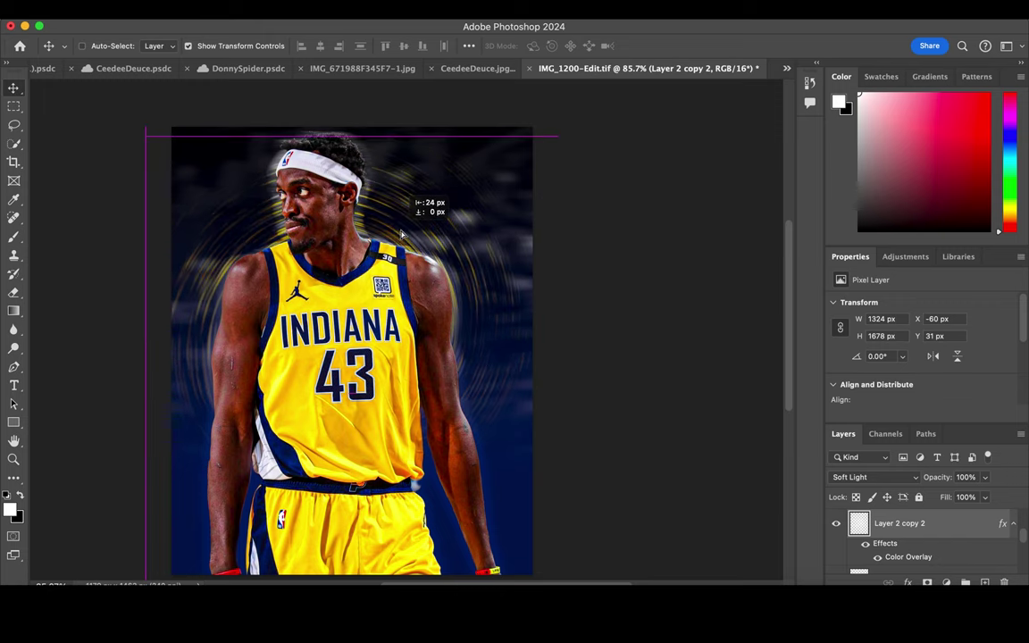
drag(402, 235, 398, 234)
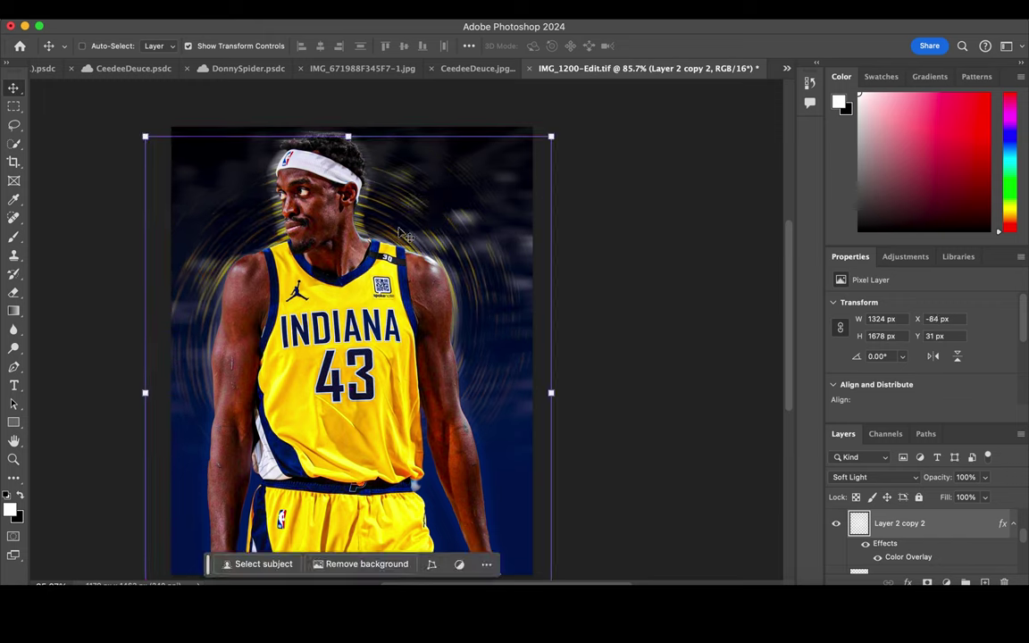
click(187, 46)
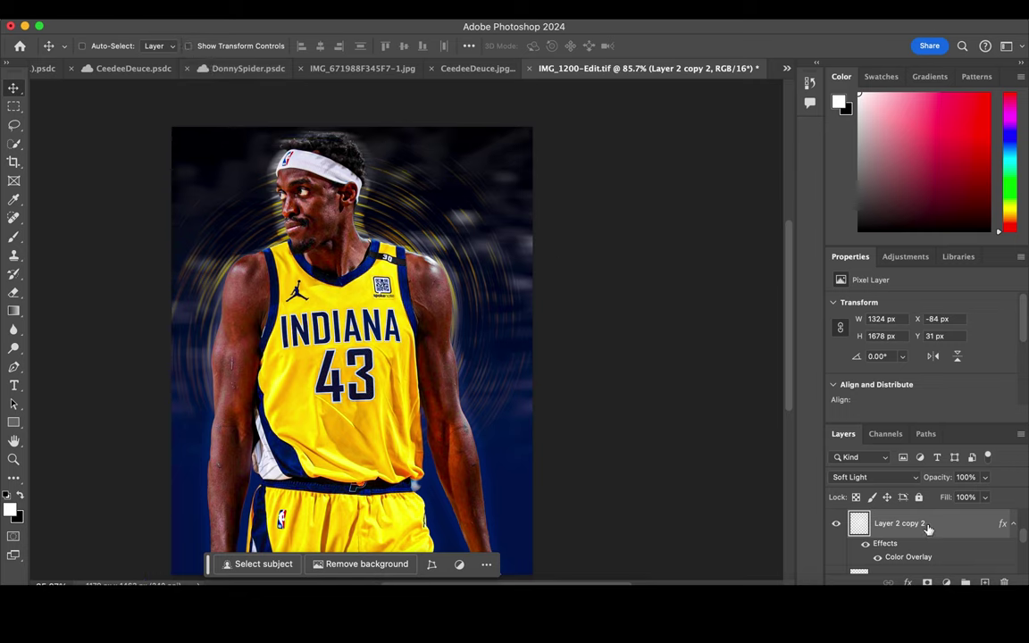
- Move the Hue/Saturation 1 layer to a new position in the layer stack
drag(893, 573, 907, 502)
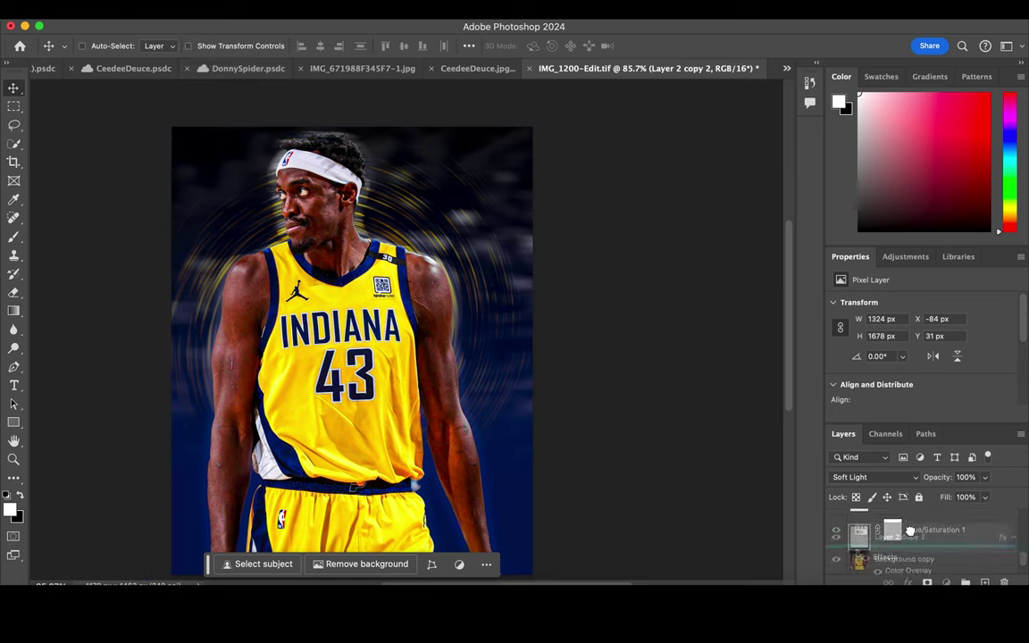
drag(907, 502, 898, 547)
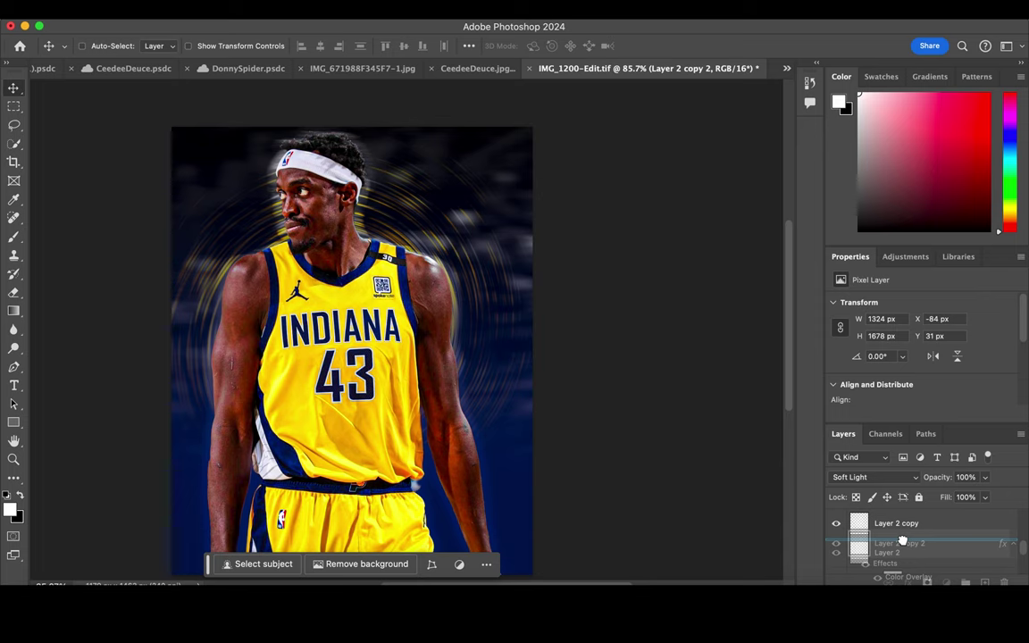
scroll(934, 538, down, 3)
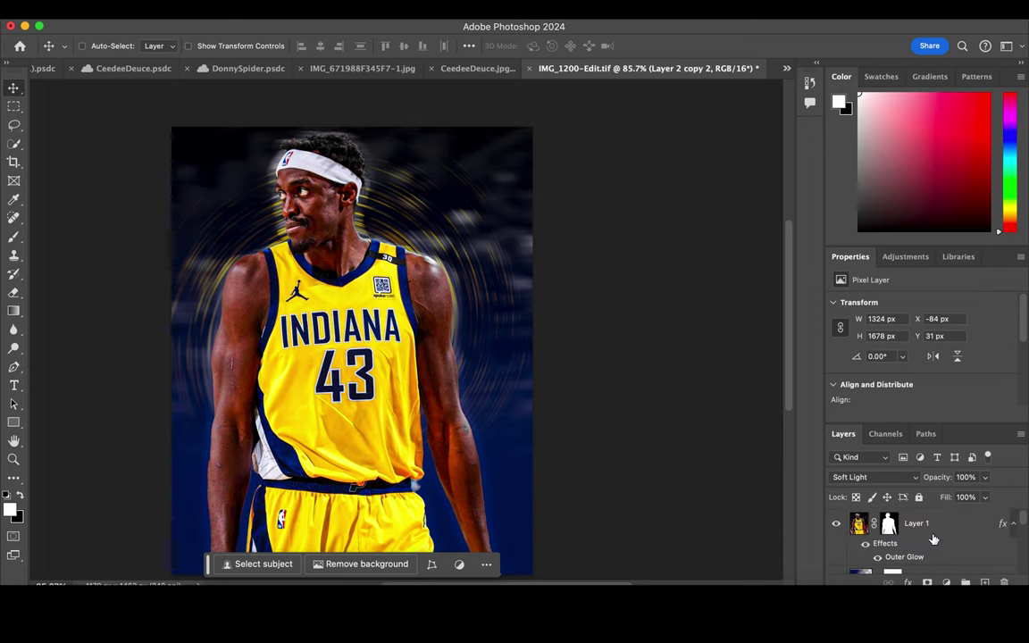
- Change Layer 1's Outer Glow colour from white to deep navy-violet 210c55
double_click(904, 557)
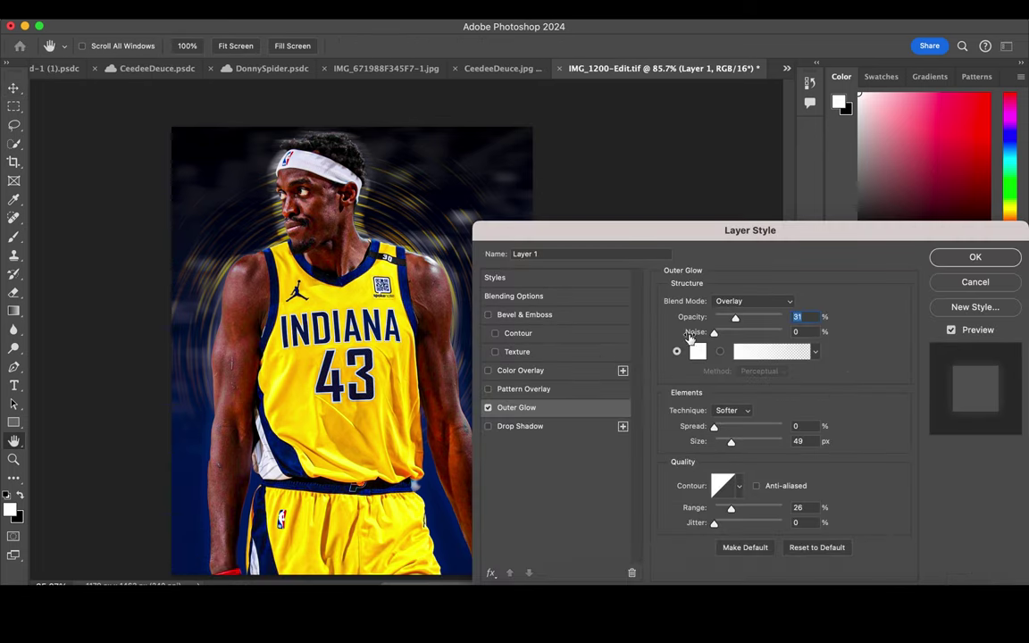
click(698, 351)
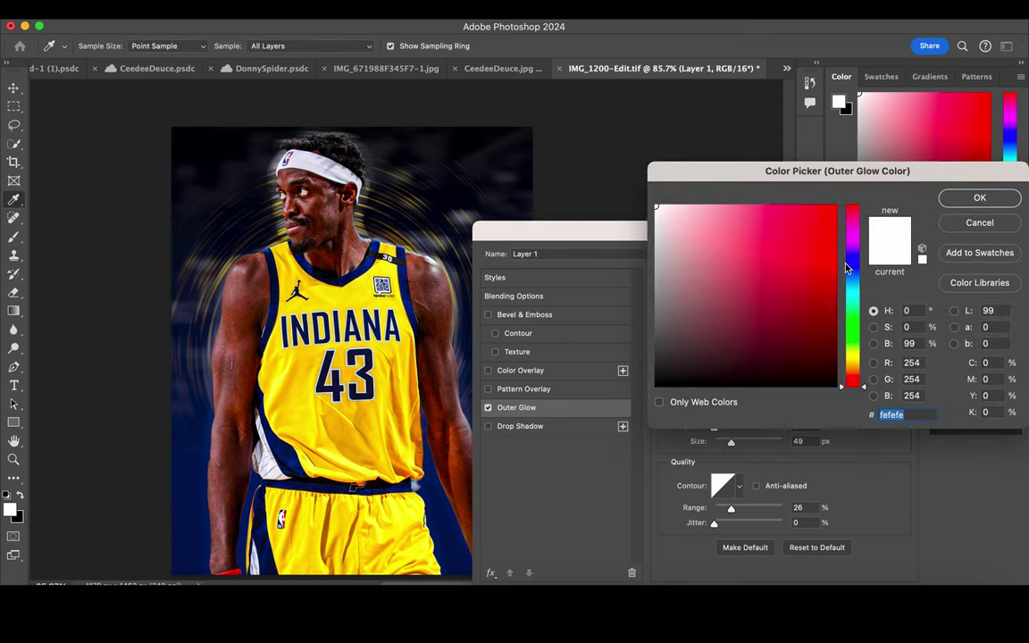
click(796, 275)
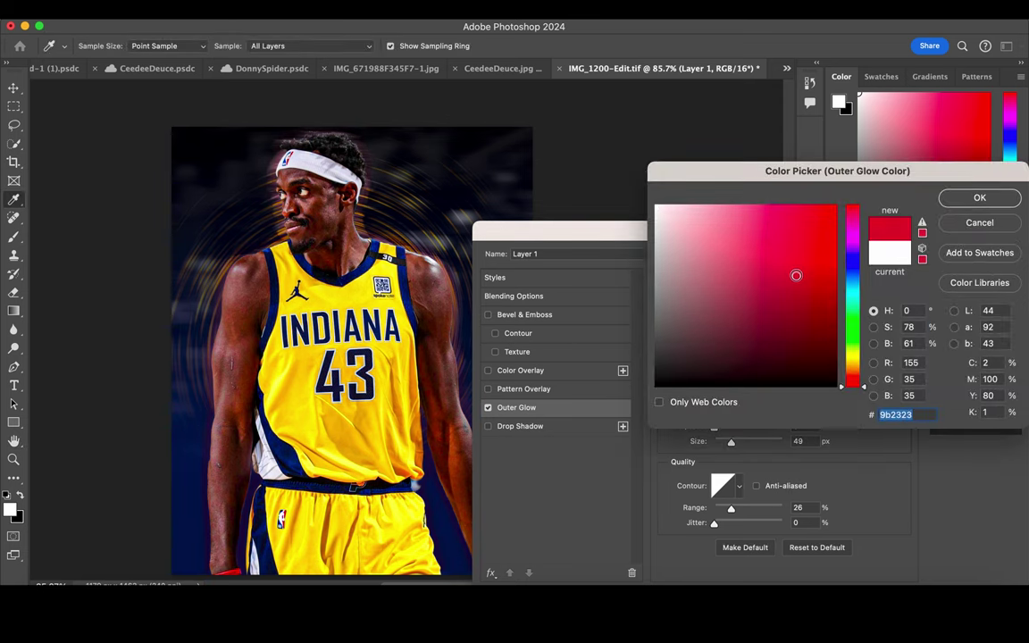
mouse_move(861, 324)
mouse_down()
mouse_move(855, 347)
mouse_move(855, 260)
mouse_up()
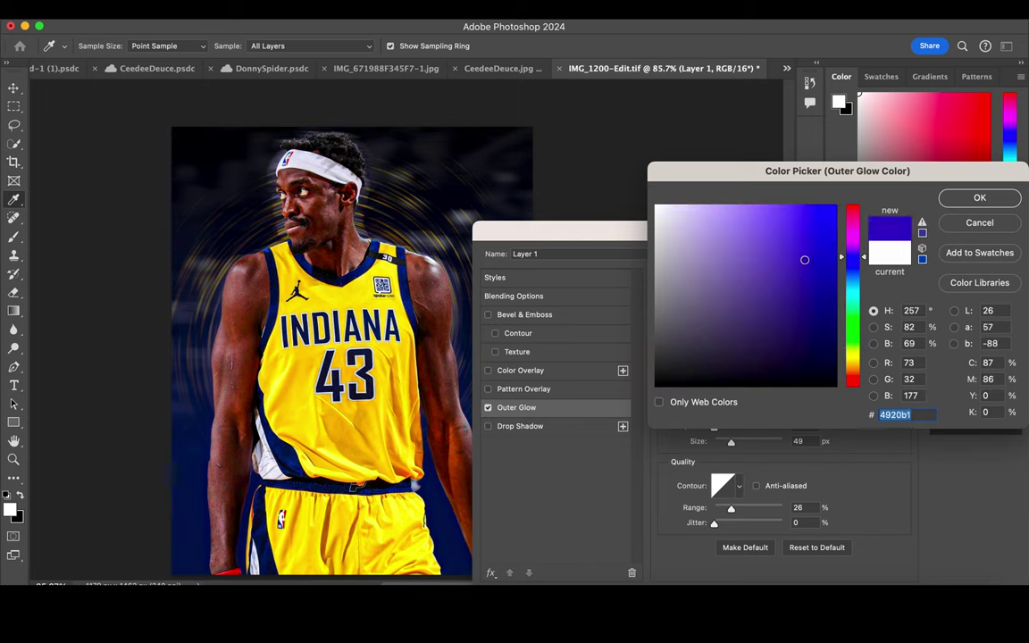
click(810, 325)
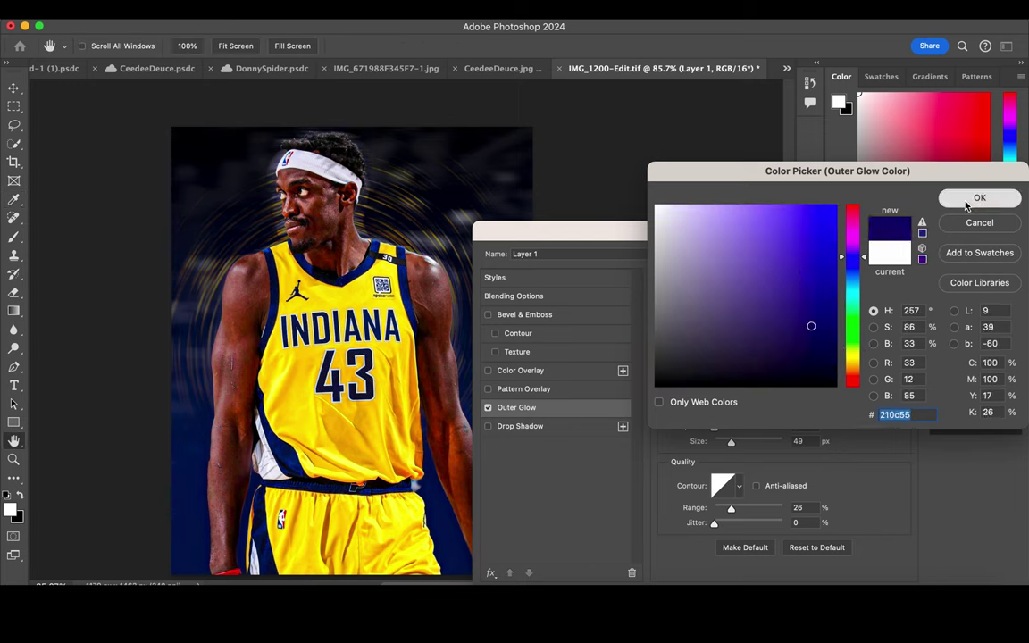
click(979, 198)
click(973, 254)
scroll(569, 275, down, 2)
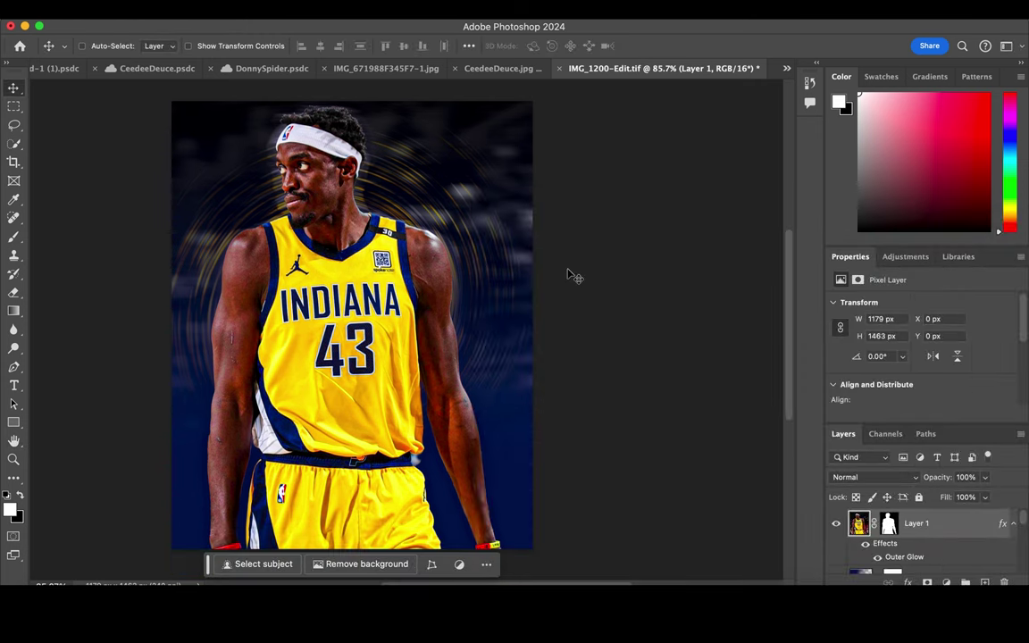
click(949, 582)
- Add a Black & White adjustment layer on top, blended Soft Light at 23% opacity
click(956, 535)
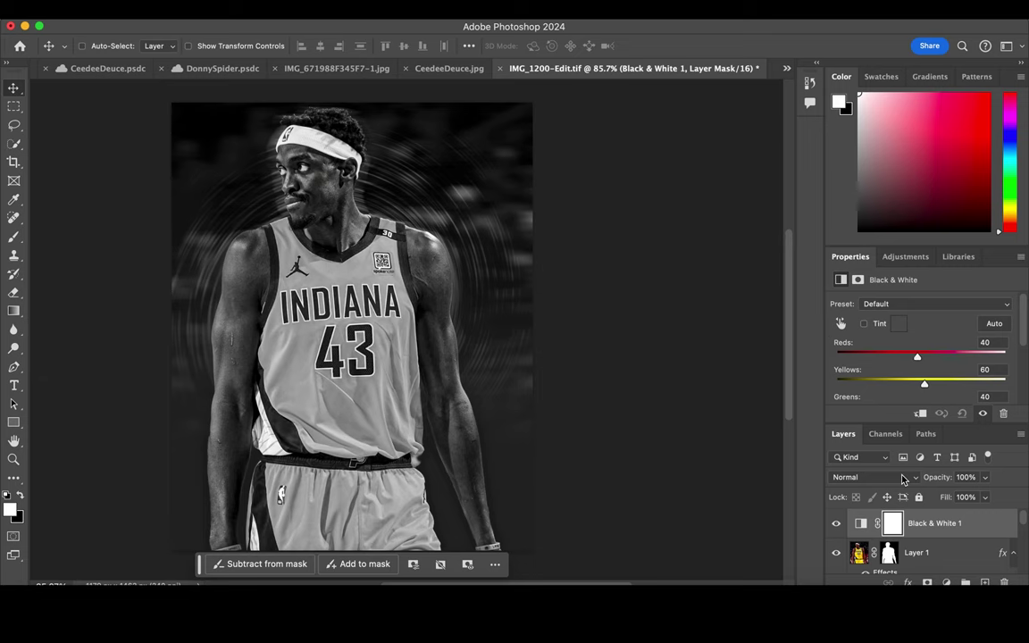
click(871, 477)
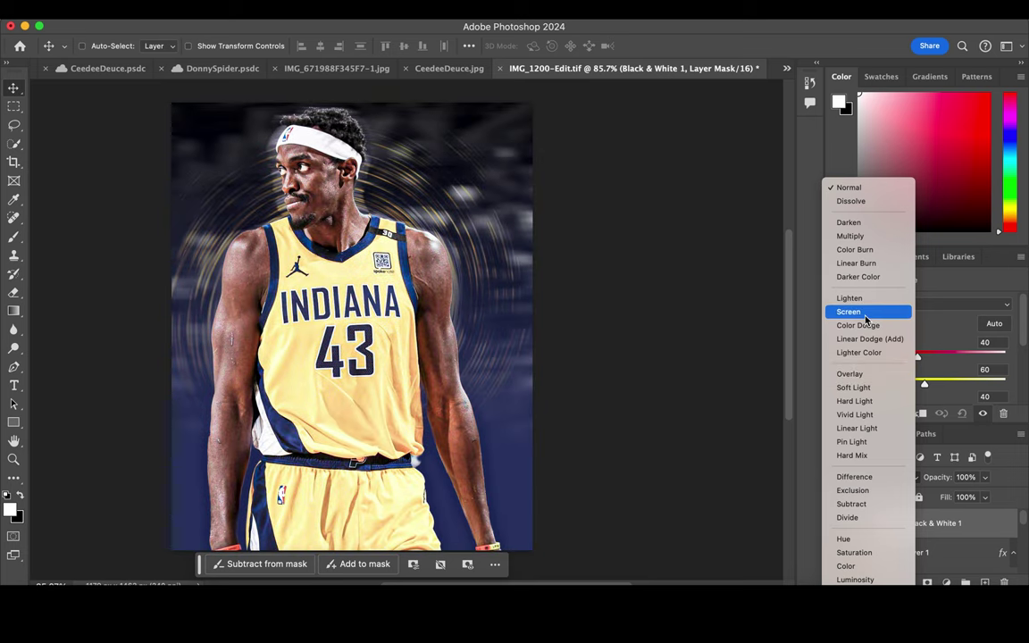
click(858, 387)
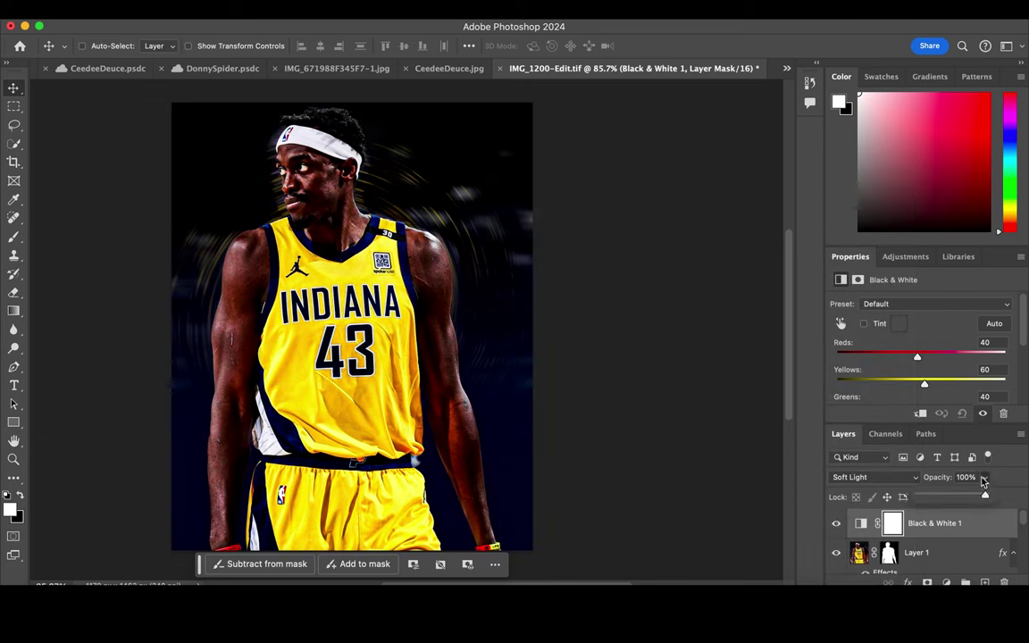
click(937, 498)
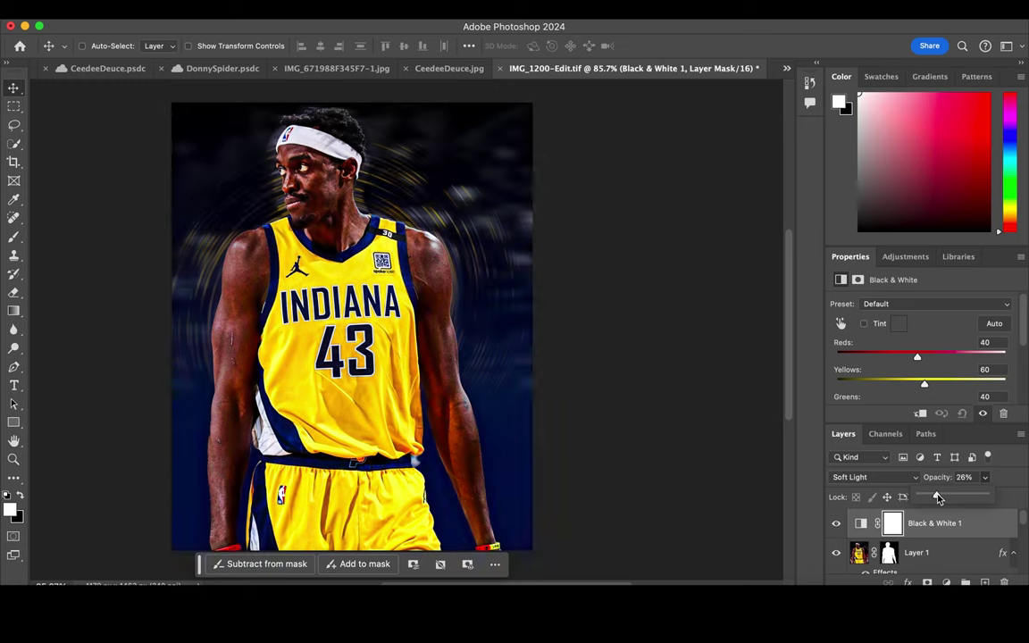
drag(936, 498, 937, 500)
click(862, 526)
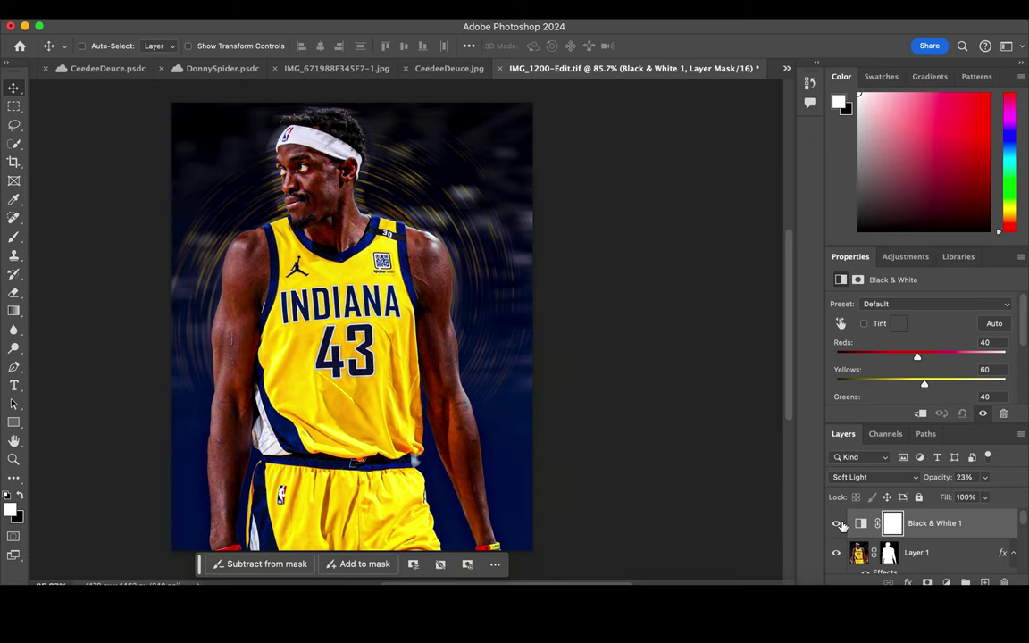